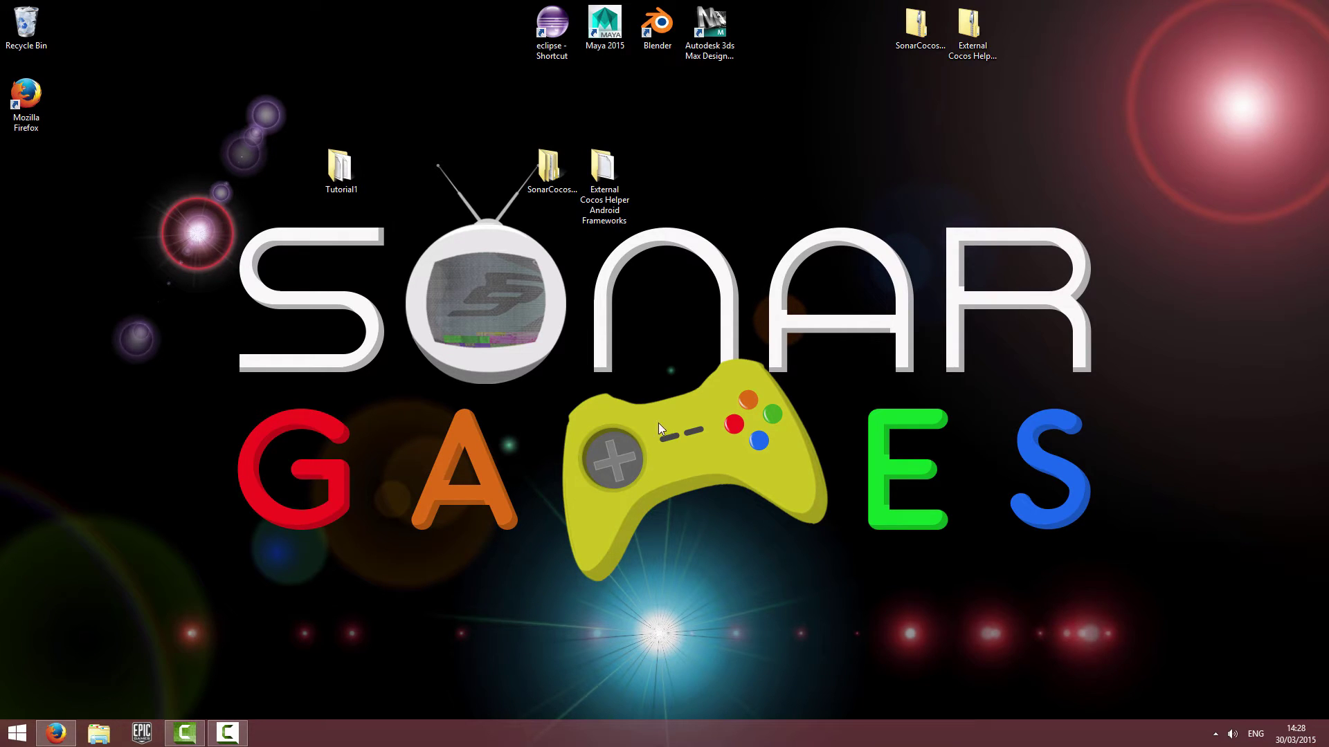
# Return to AdMob and open the form for manually adding a new app to monetise.
pyautogui.click(57, 733)
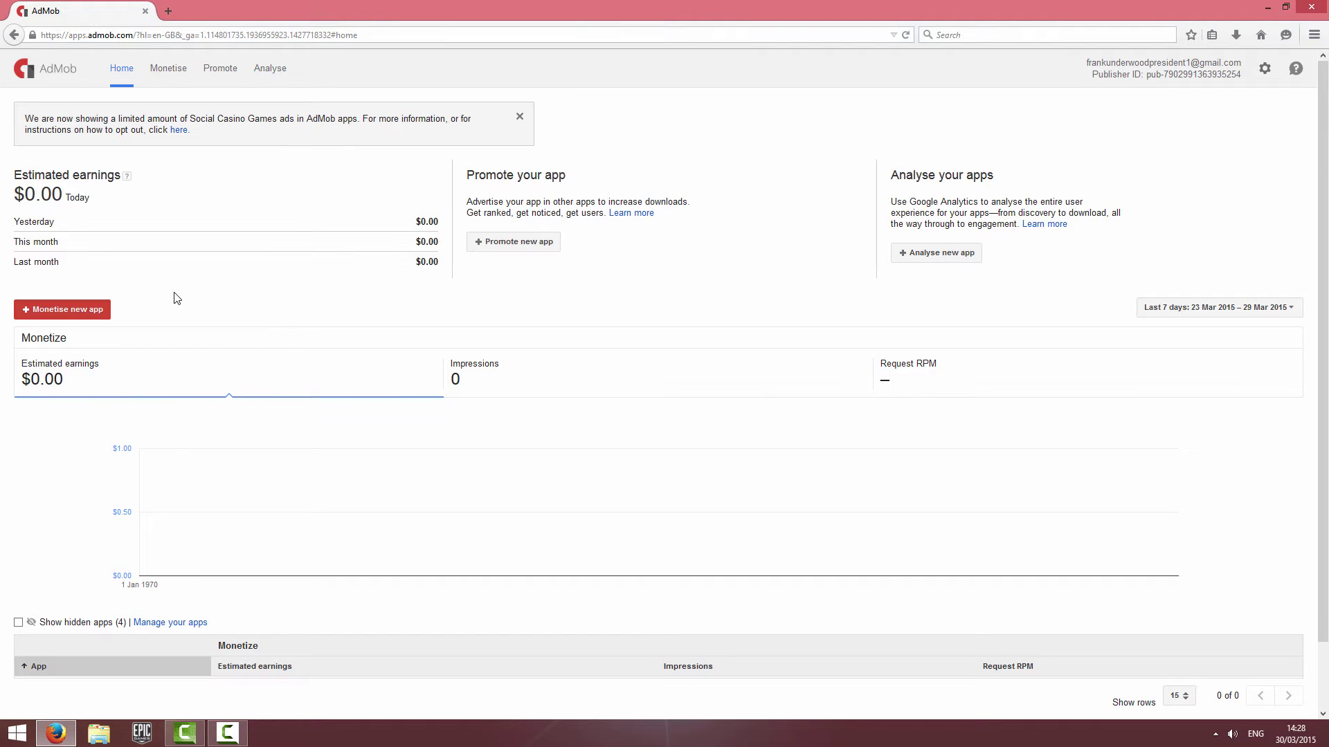
pyautogui.click(88, 314)
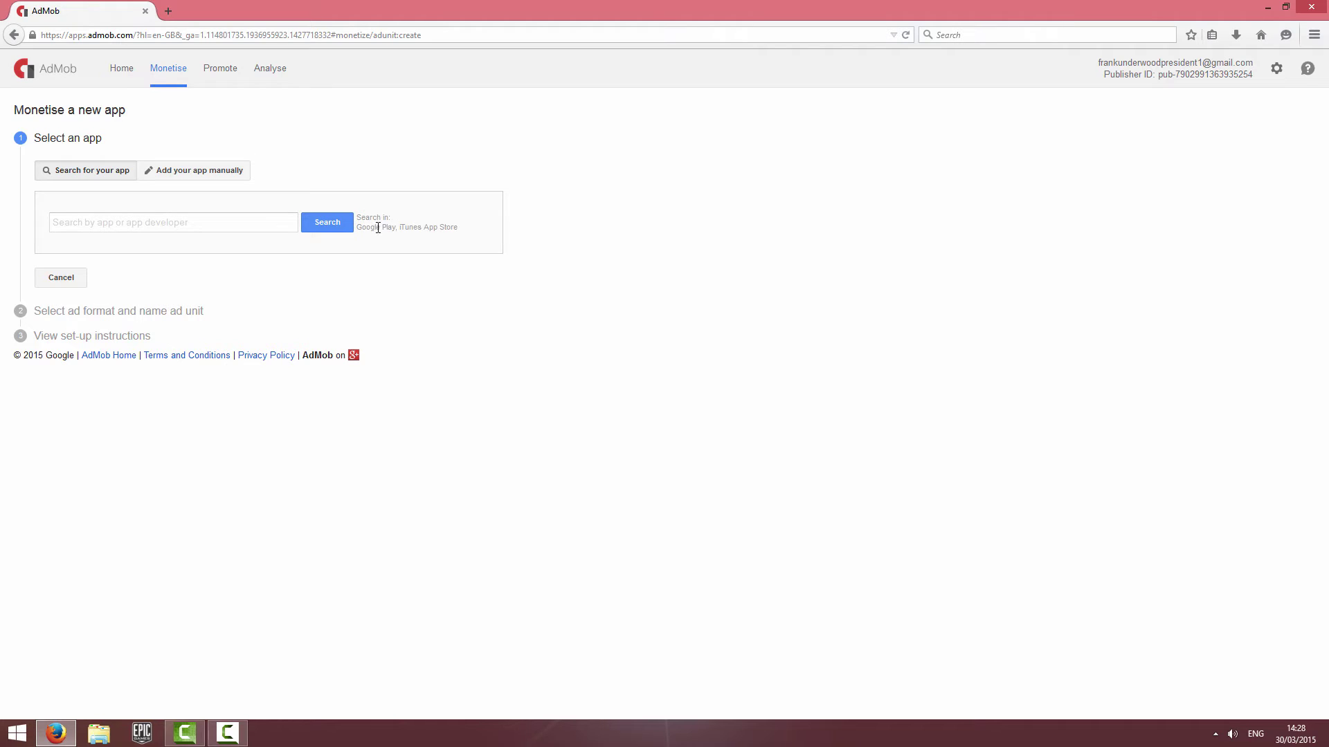
pyautogui.click(207, 222)
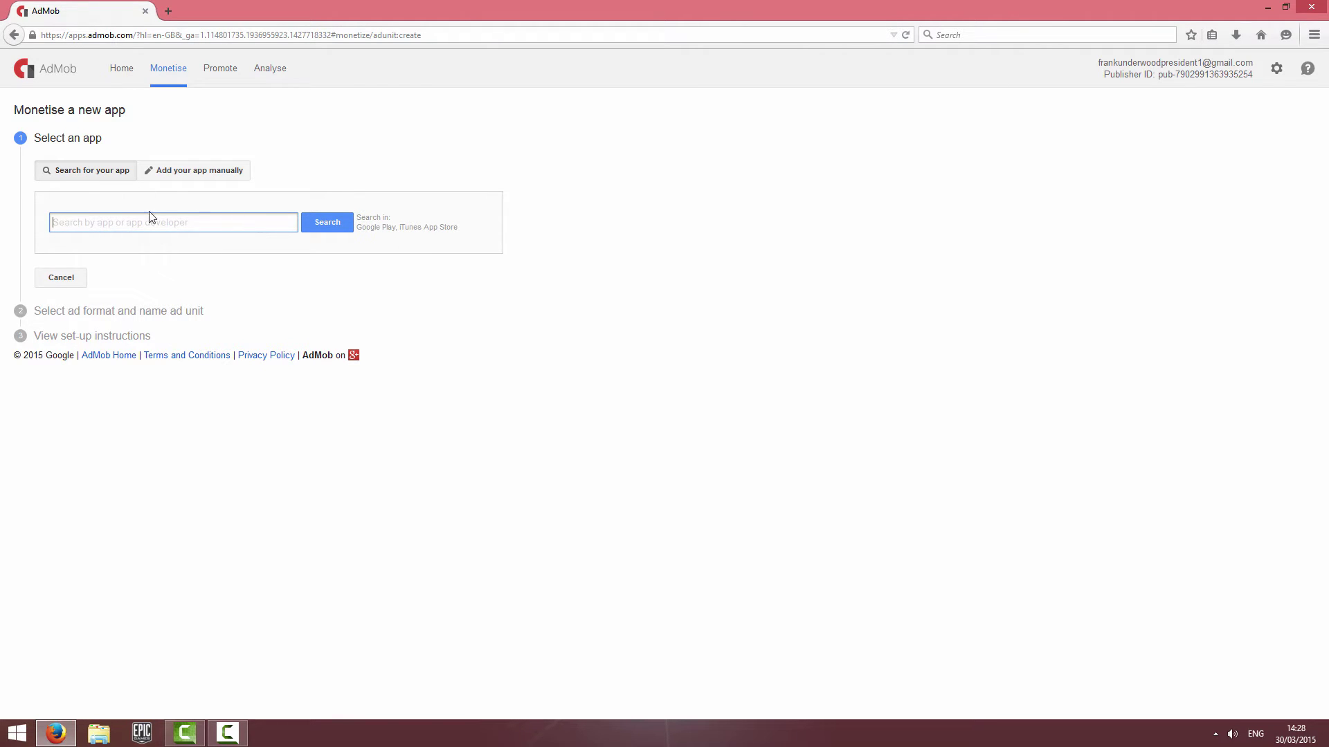
pyautogui.click(219, 173)
# Add an Android app named TutorialRevMob to AdMob.
pyautogui.click(199, 221)
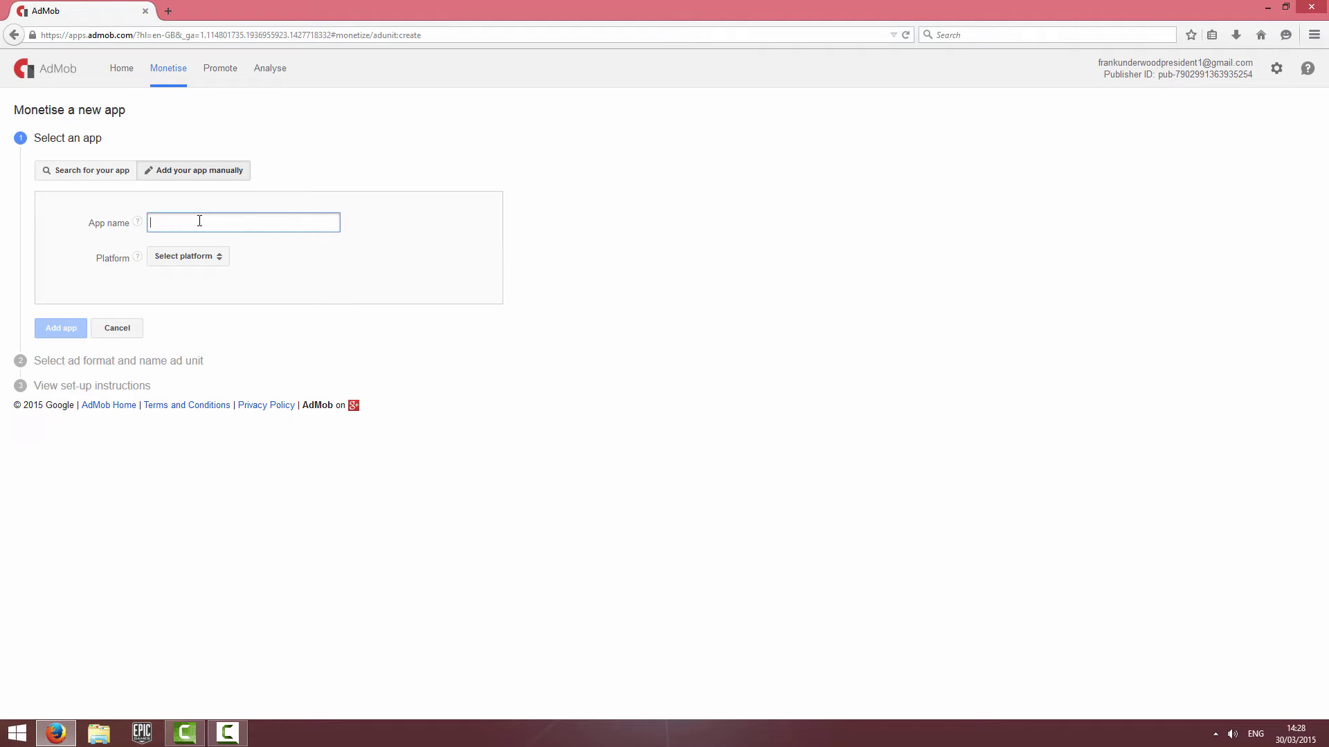
pyautogui.write('TutorialRevMob')
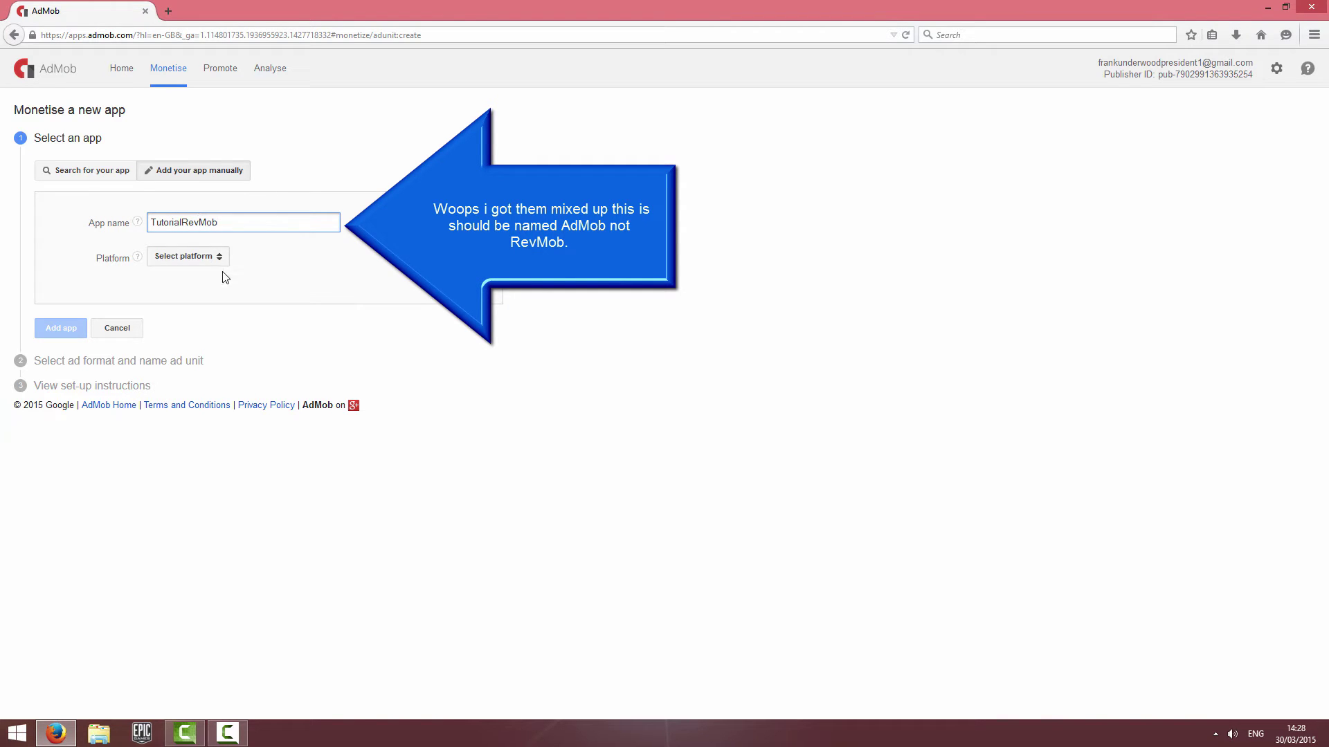
pyautogui.click(206, 258)
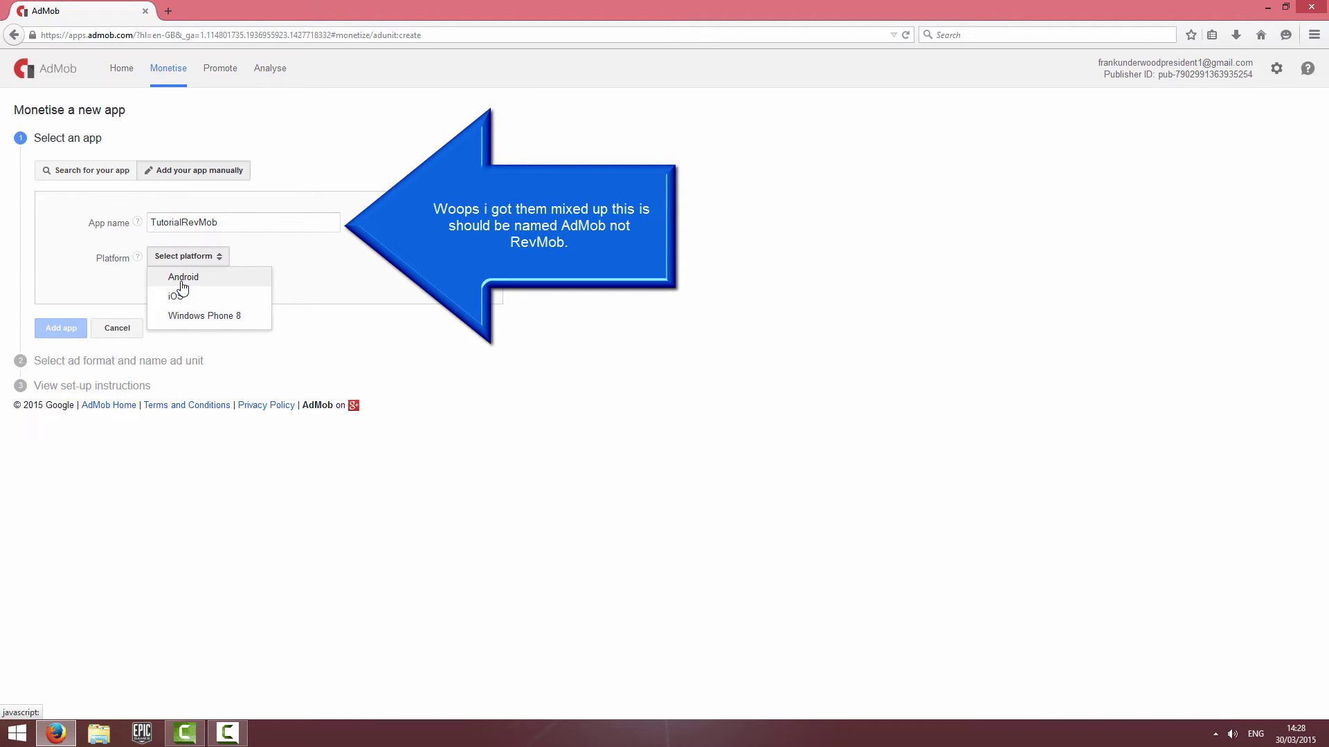
pyautogui.click(182, 280)
pyautogui.click(69, 331)
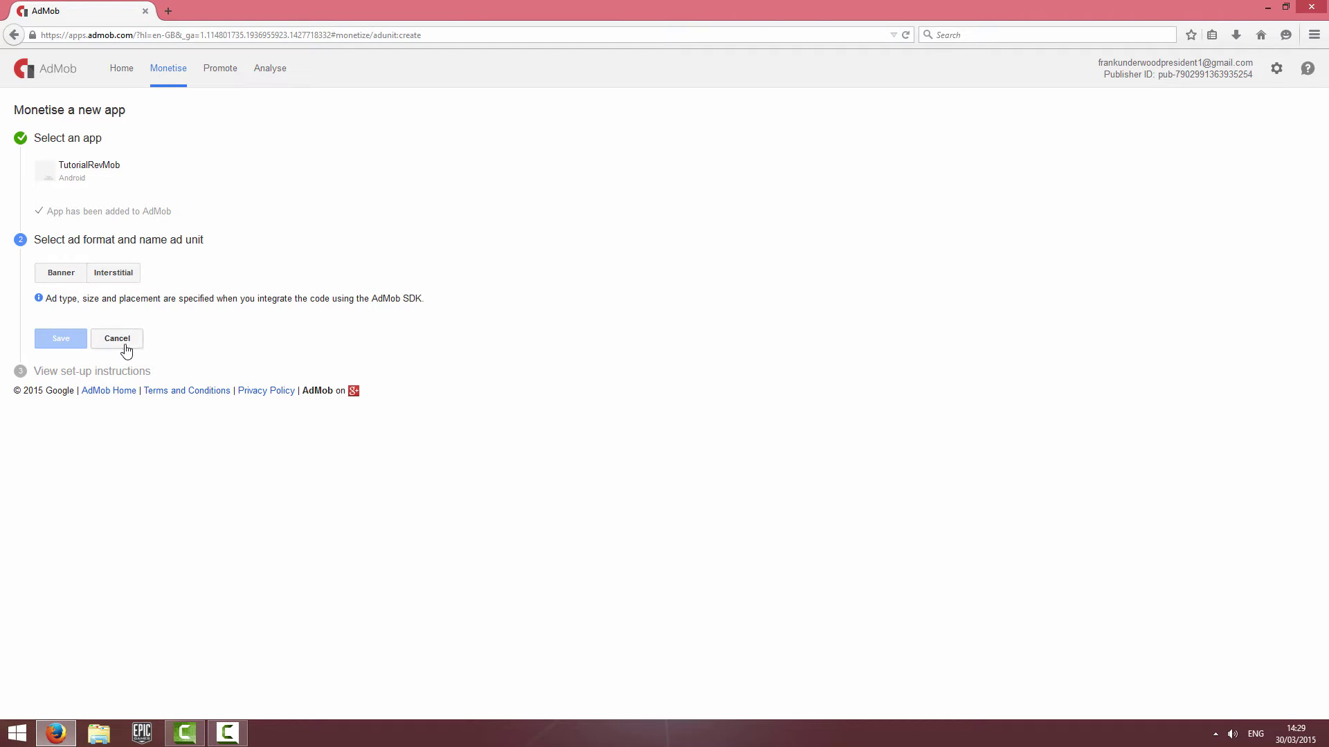
# Save a banner ad unit named BannerAd, check its new ID, and begin a second ad unit.
pyautogui.click(61, 273)
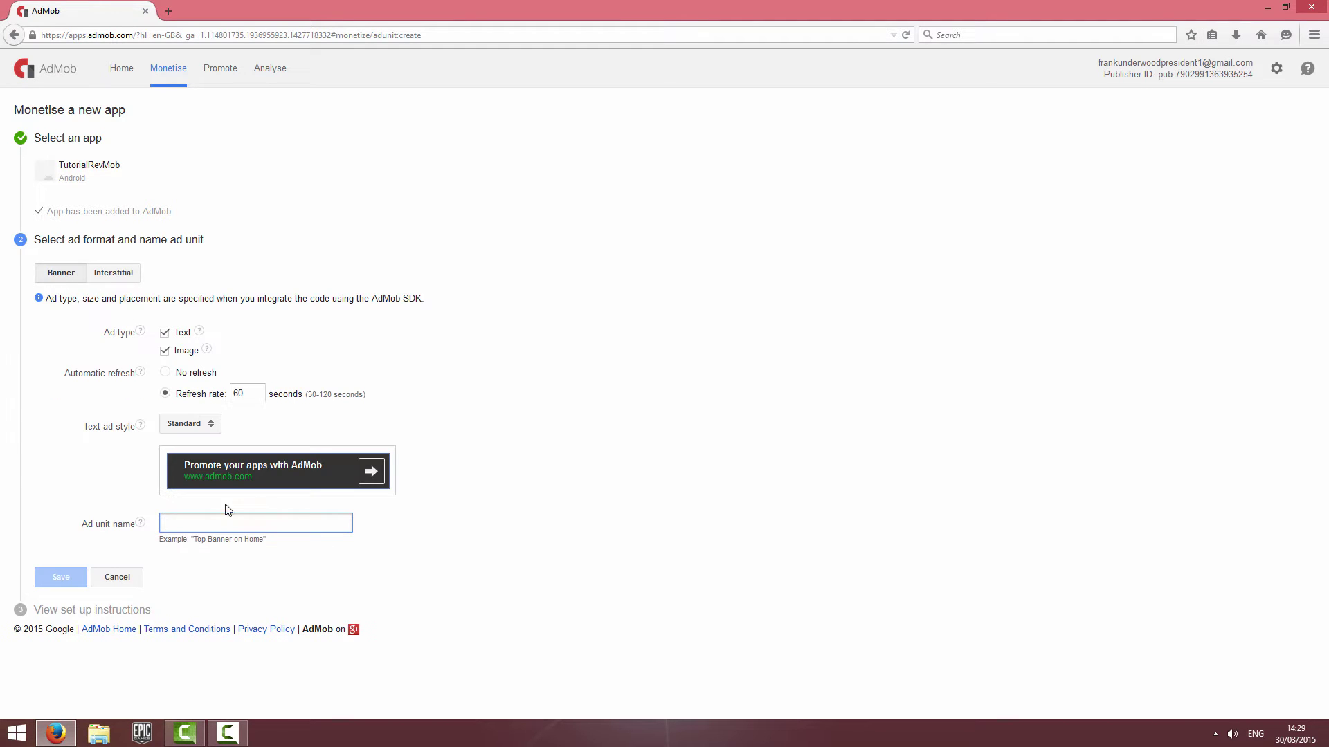
pyautogui.write('BannerAd')
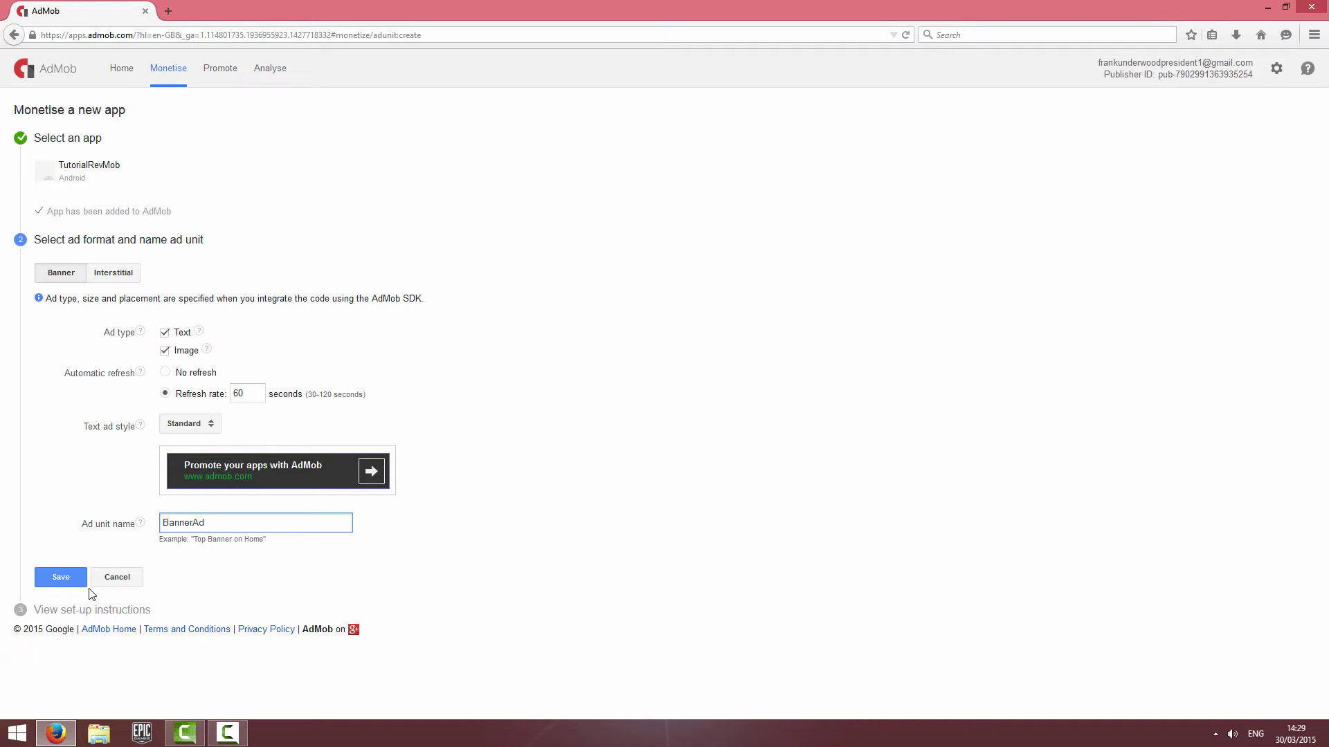
pyautogui.click(65, 579)
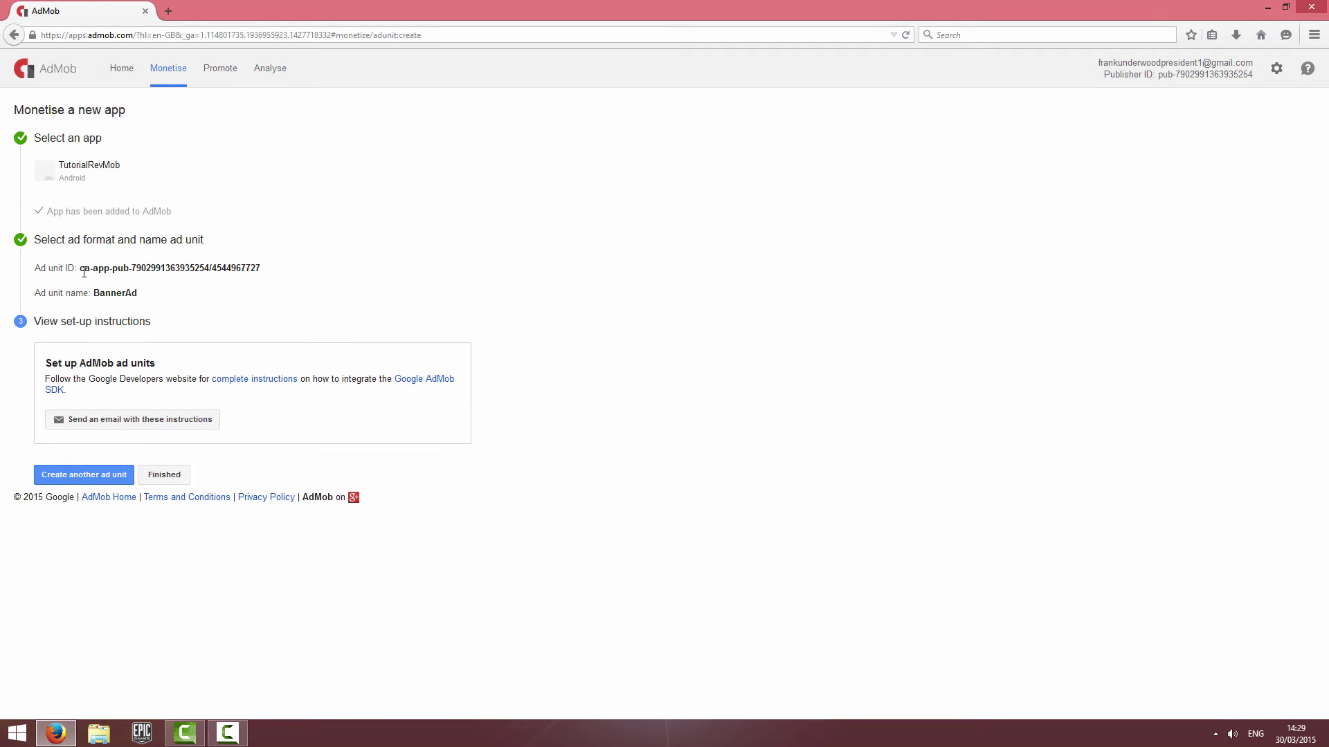
pyautogui.moveTo(80, 268); pyautogui.dragTo(276, 272)
pyautogui.click(275, 272)
pyautogui.click(90, 477)
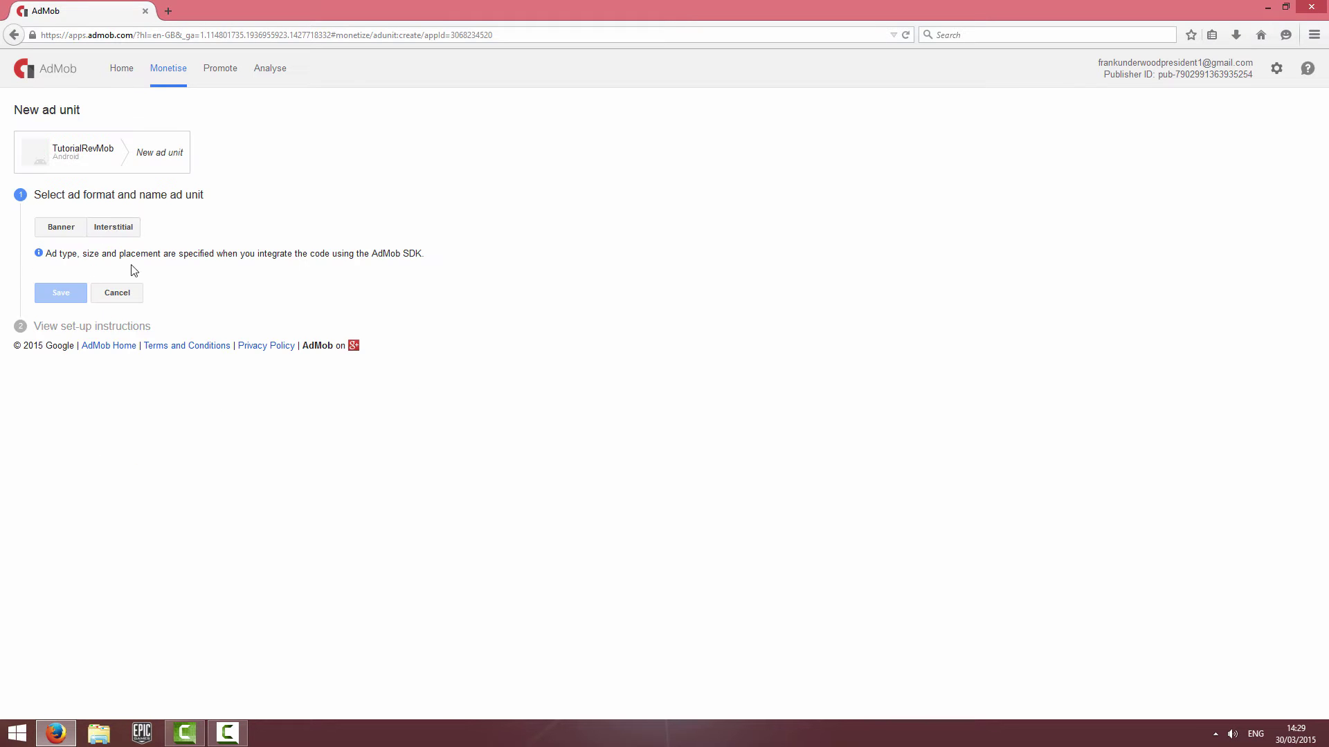
# Save an interstitial ad unit named InterstitialAd, finish the ad unit setup, and launch Eclipse.
pyautogui.click(111, 232)
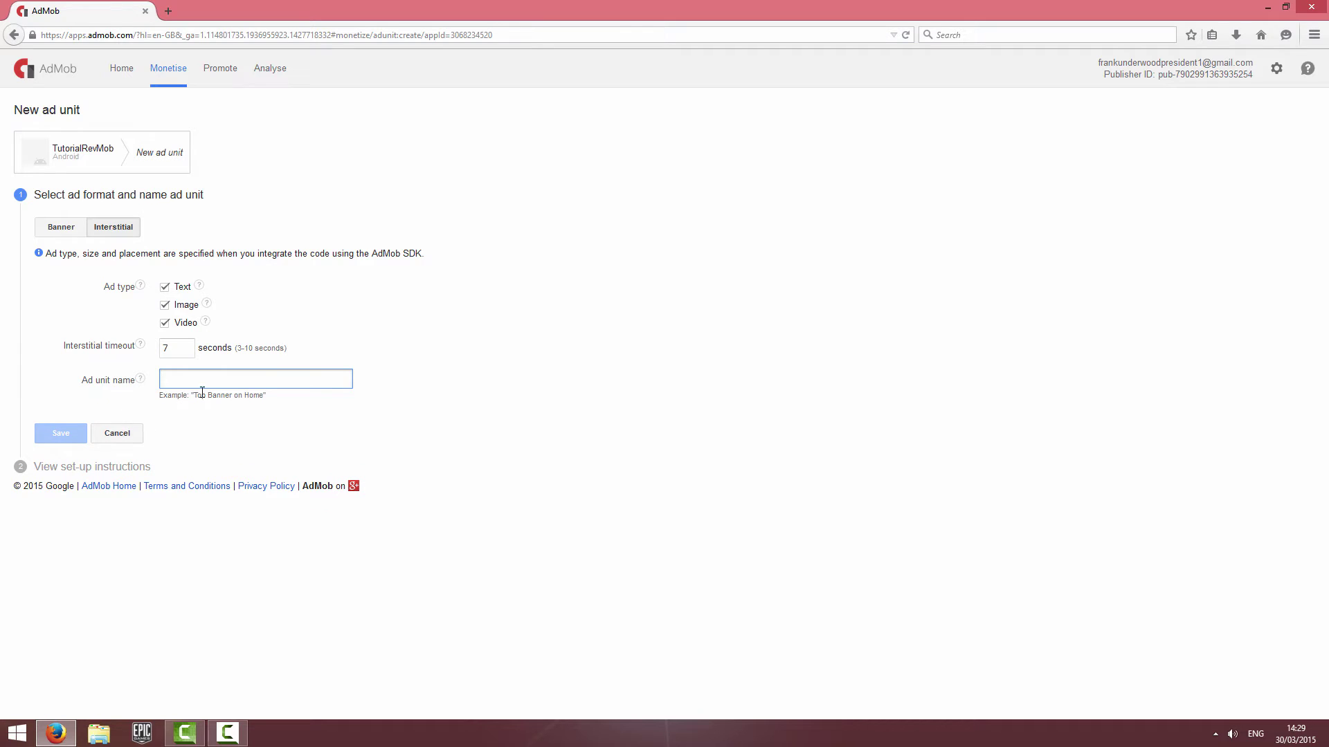
pyautogui.write('InterstitialAd')
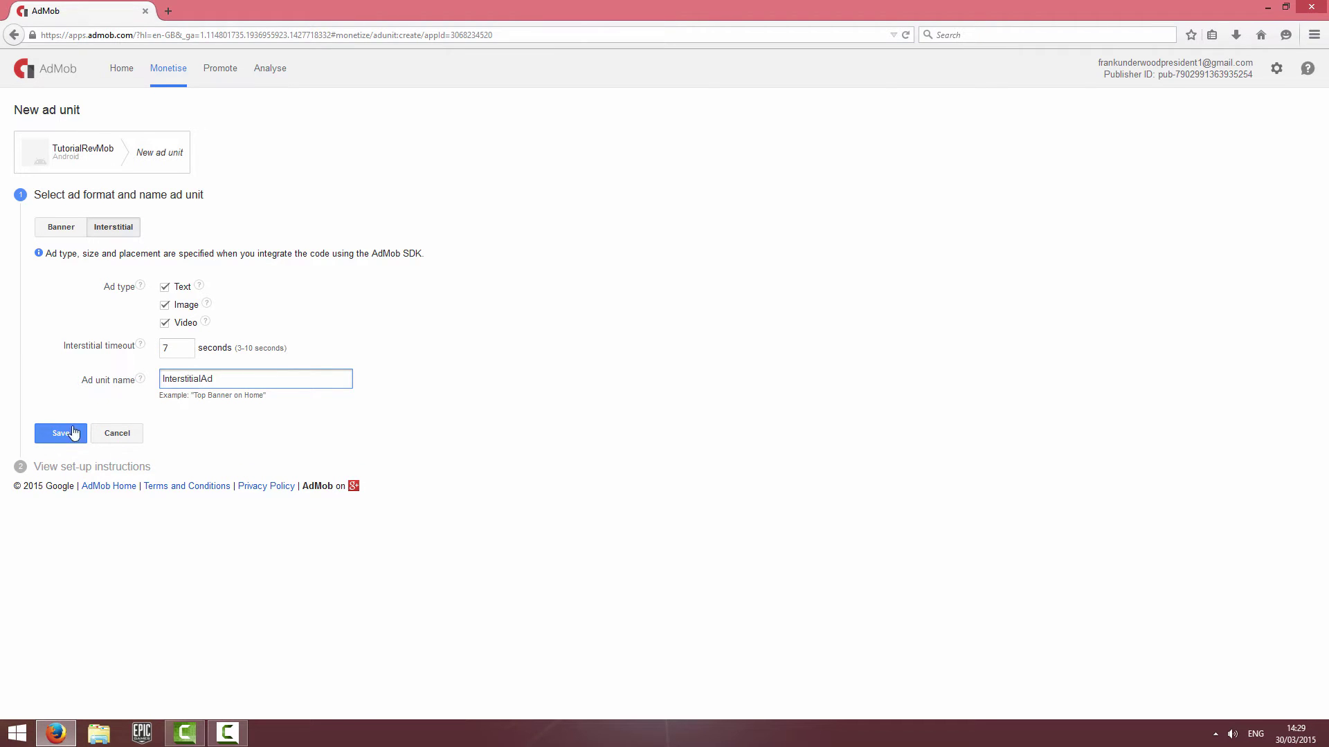
pyautogui.click(74, 433)
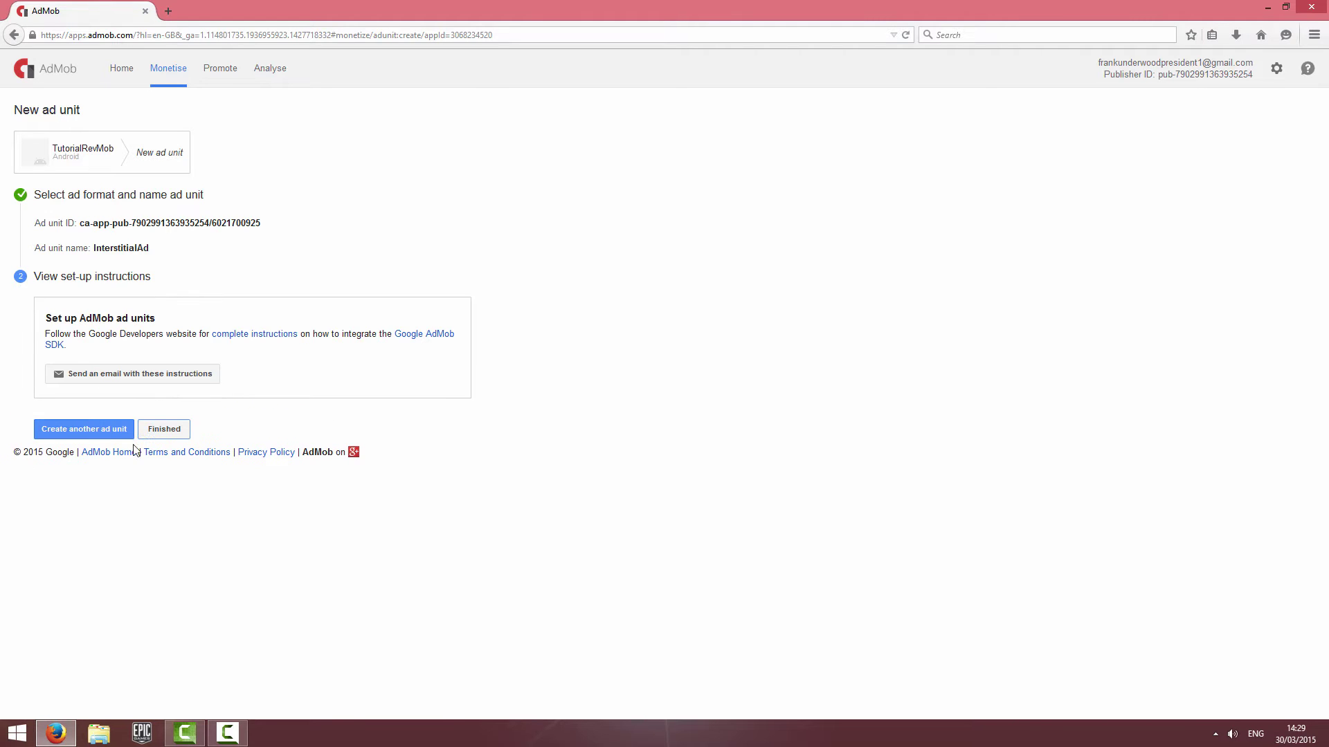
pyautogui.click(166, 430)
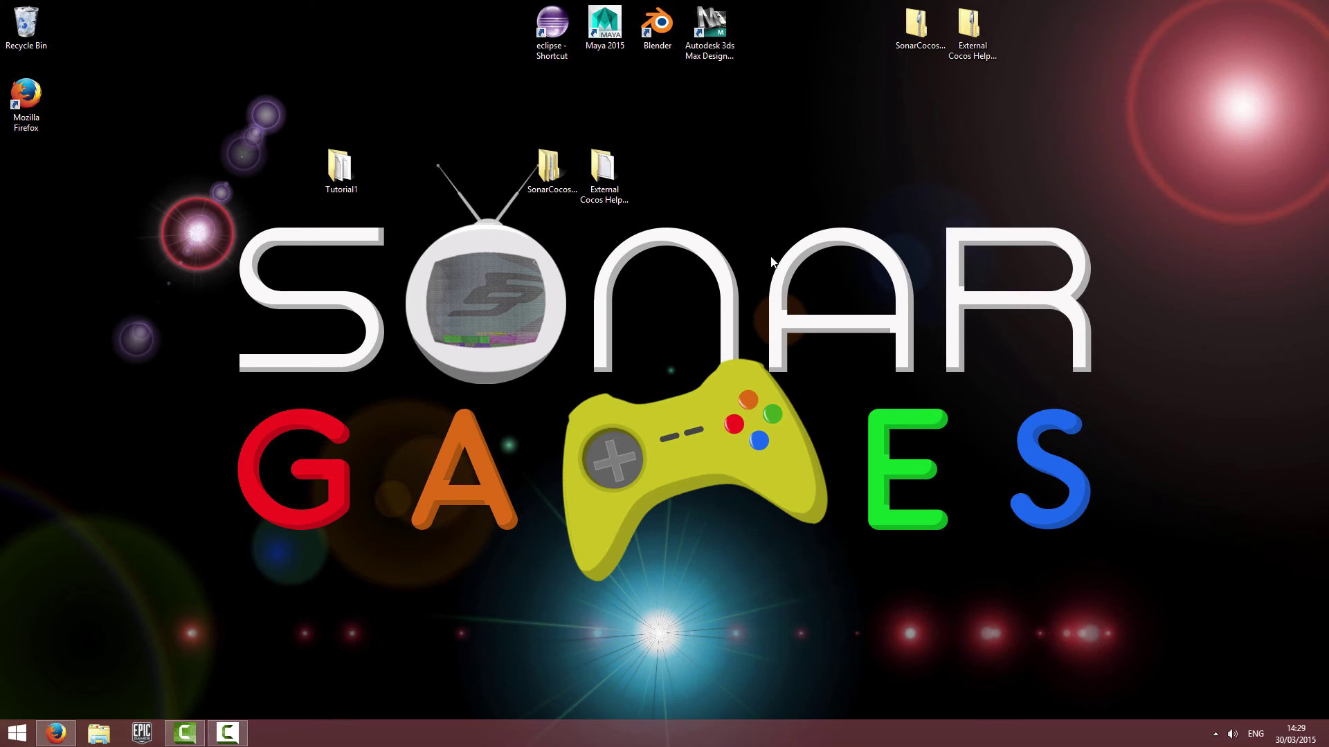
pyautogui.doubleClick(556, 26)
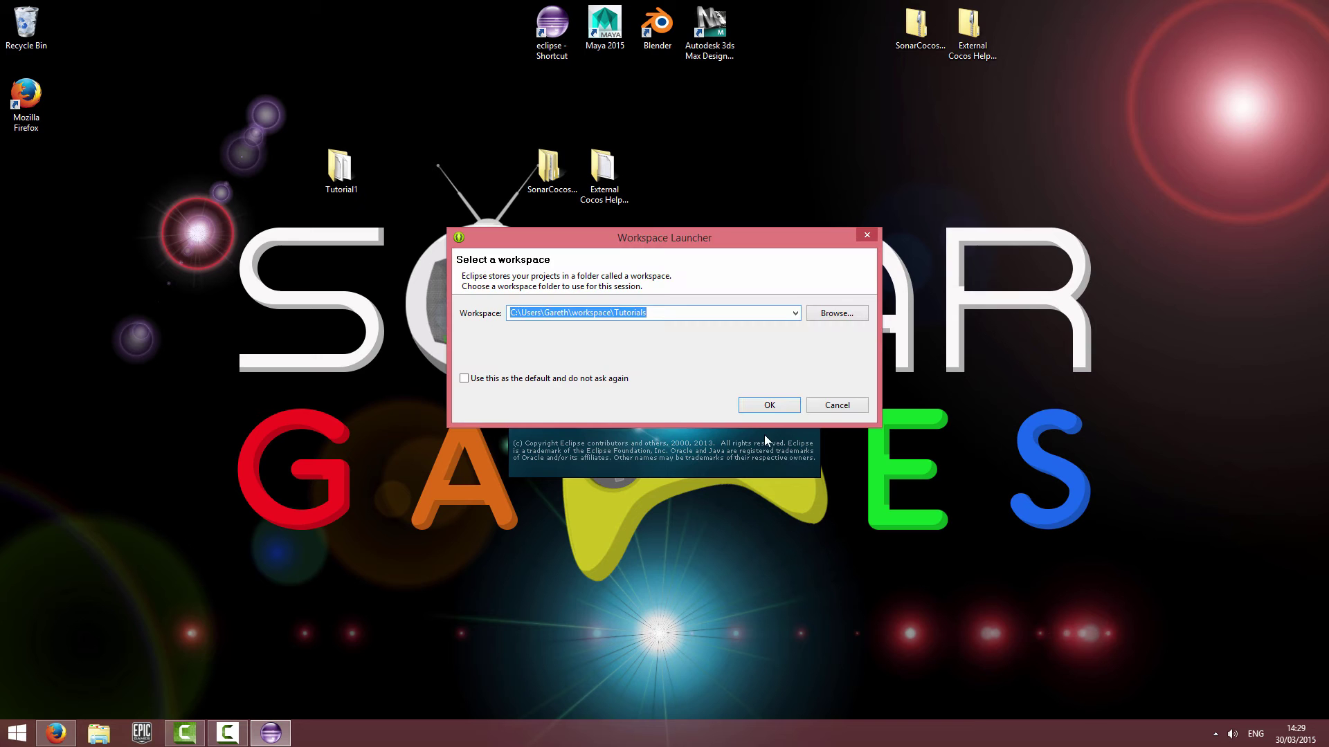
# Open the default workspace, expand Tutorial1, and clean and rebuild all projects.
pyautogui.click(771, 405)
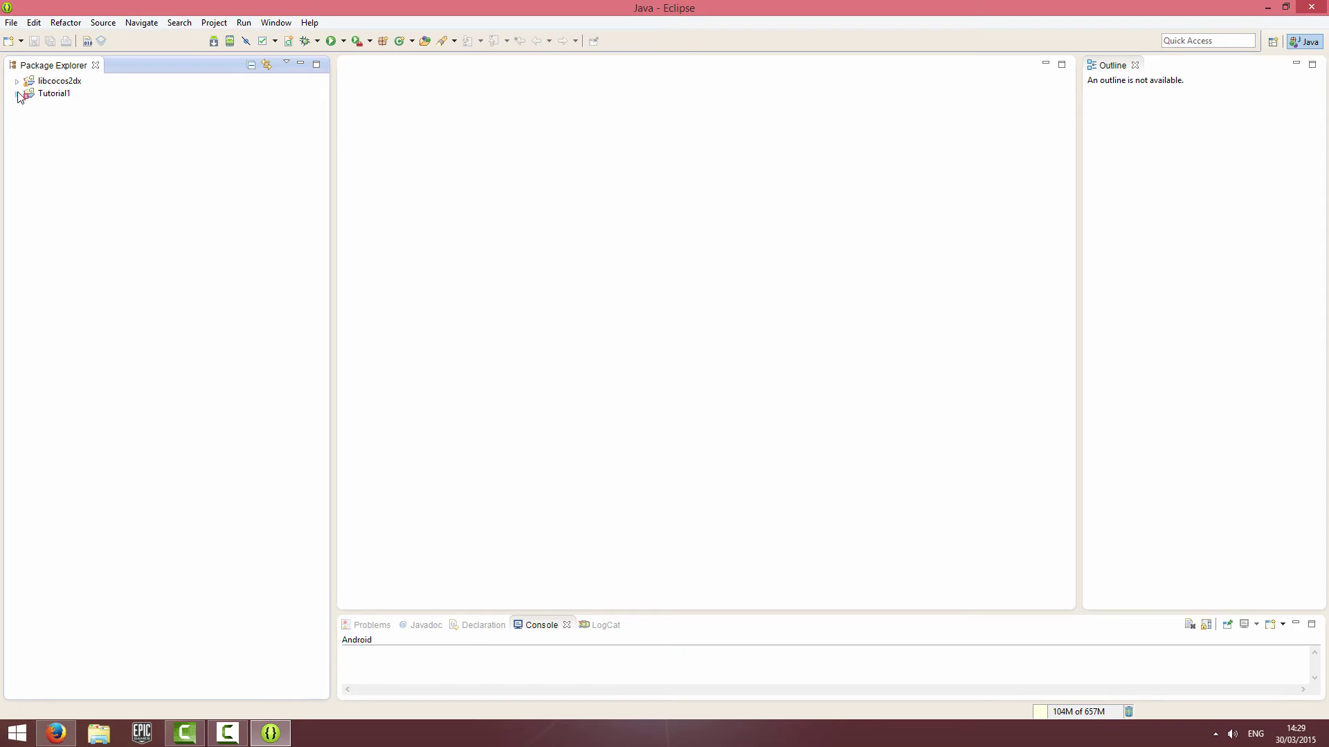
pyautogui.click(17, 93)
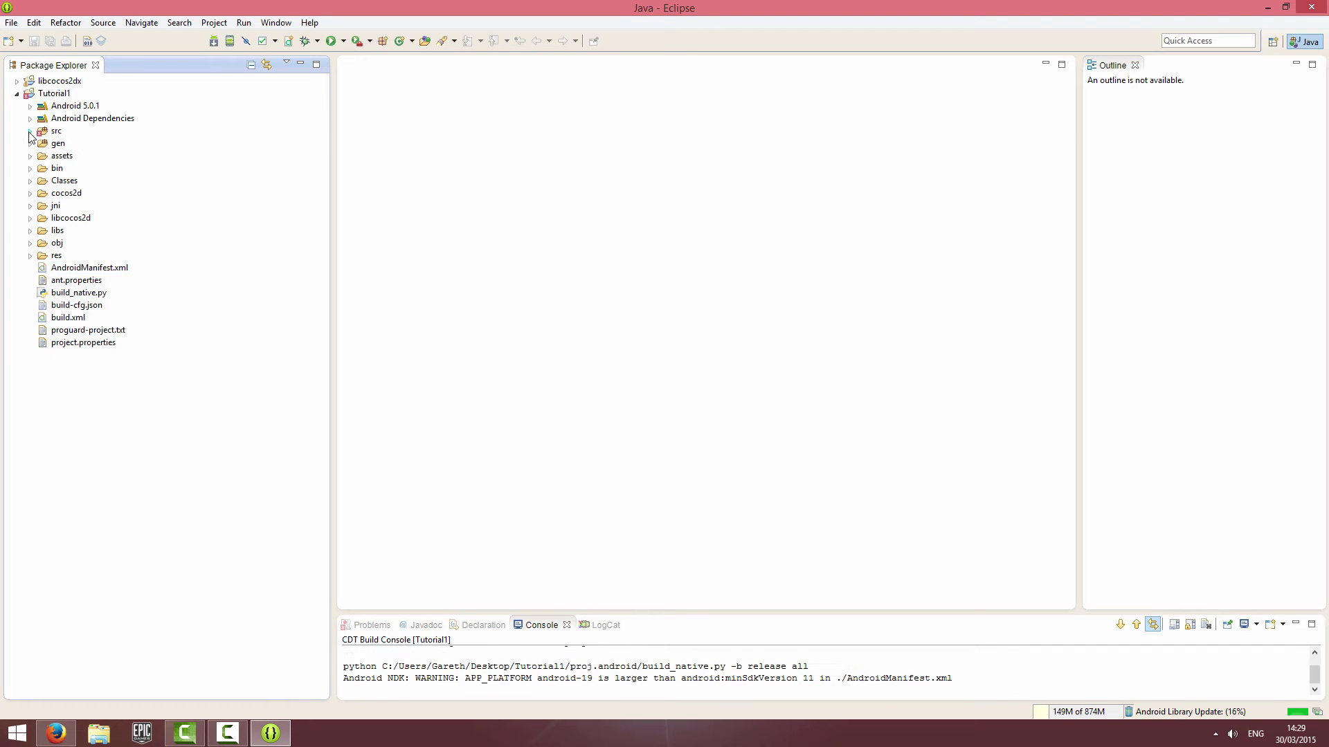
pyautogui.click(54, 95)
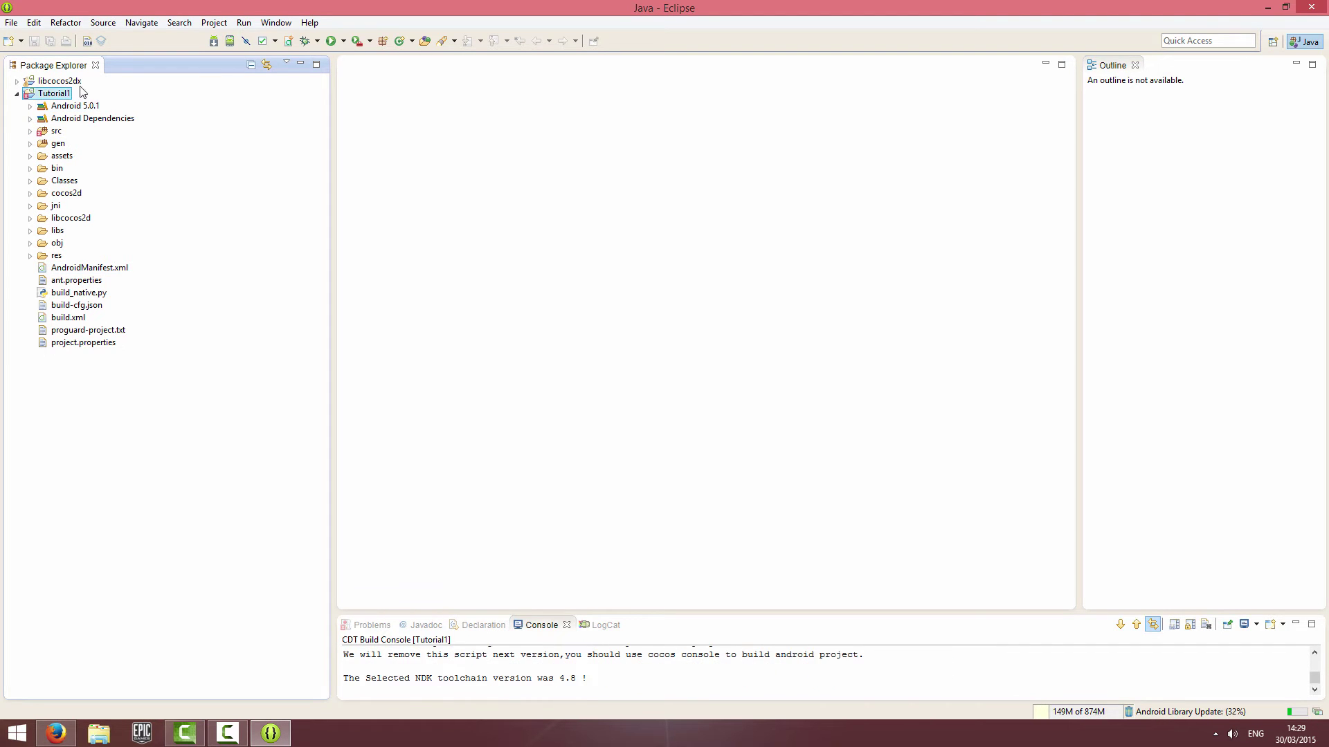
pyautogui.click(214, 23)
pyautogui.click(239, 121)
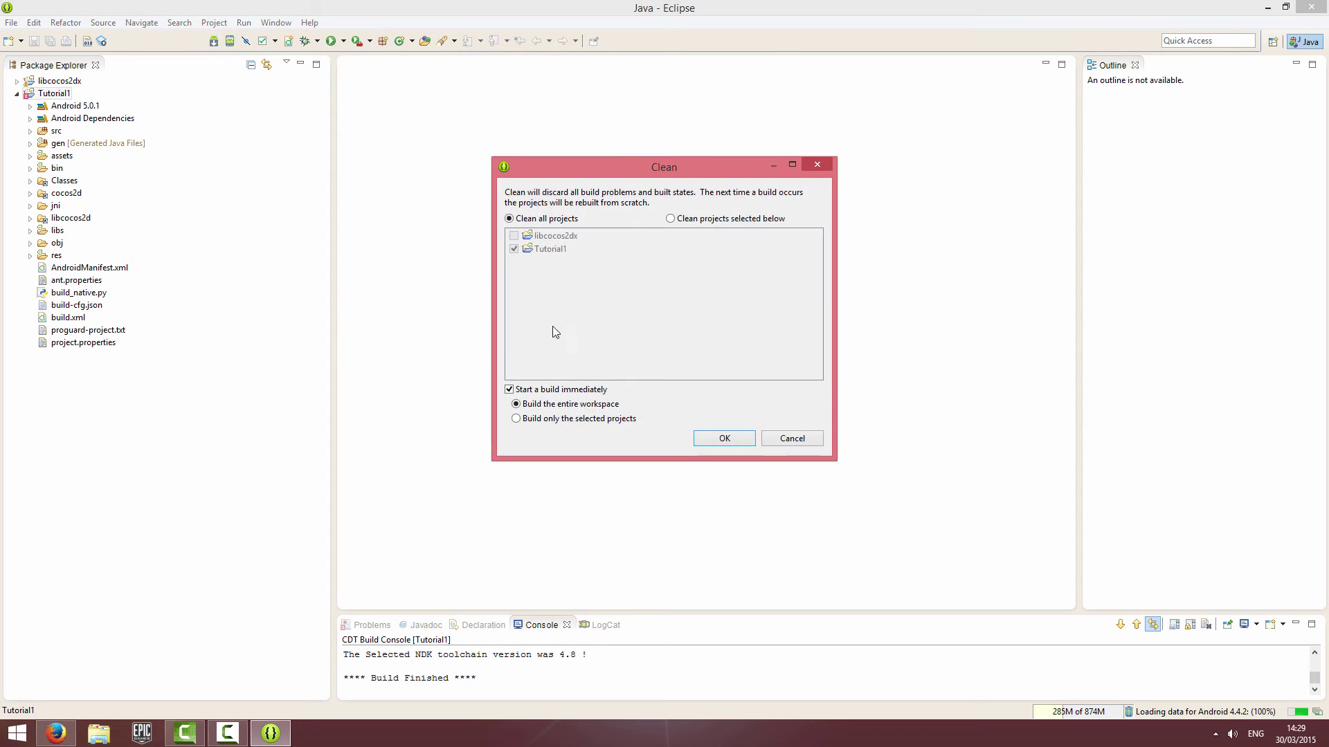
pyautogui.click(705, 436)
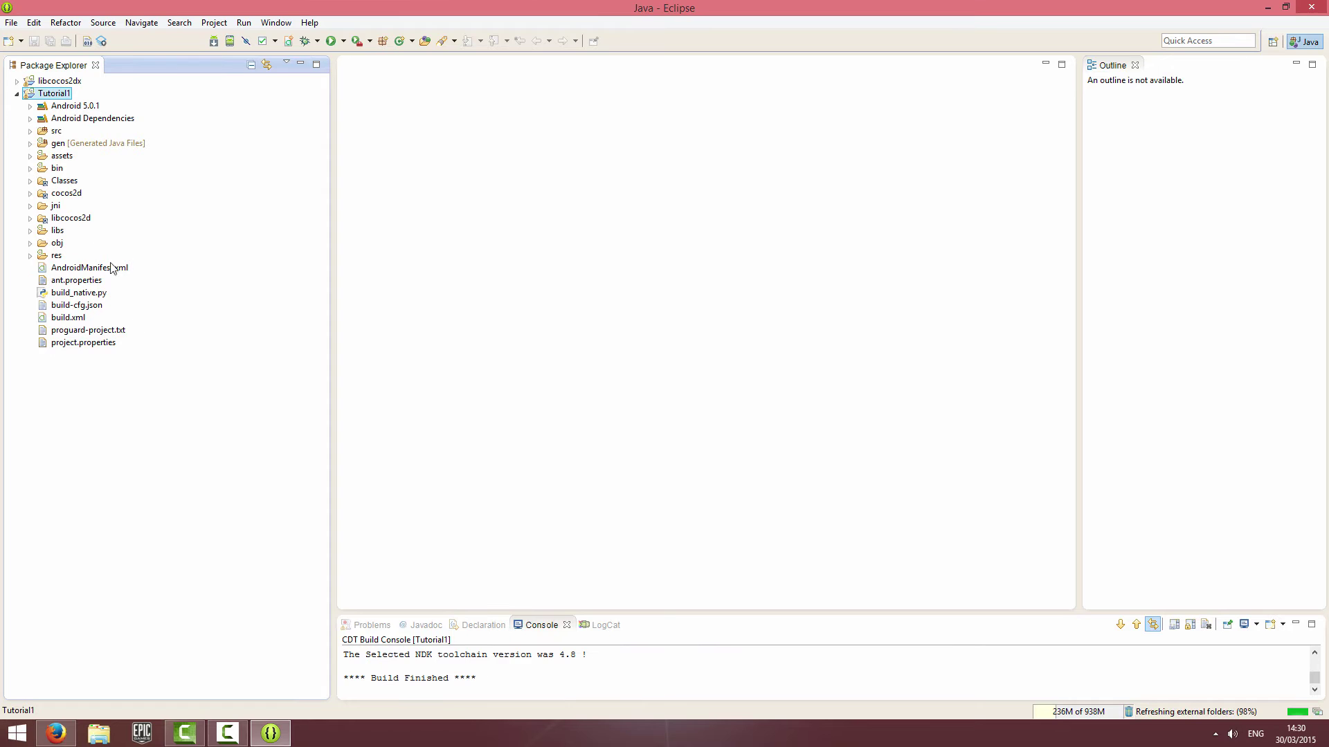
# Open res/values/SonarFrameworkSettings.xml at its AdMob ID lines, then select the BannerAd unit ID in AdMob.
pyautogui.click(29, 254)
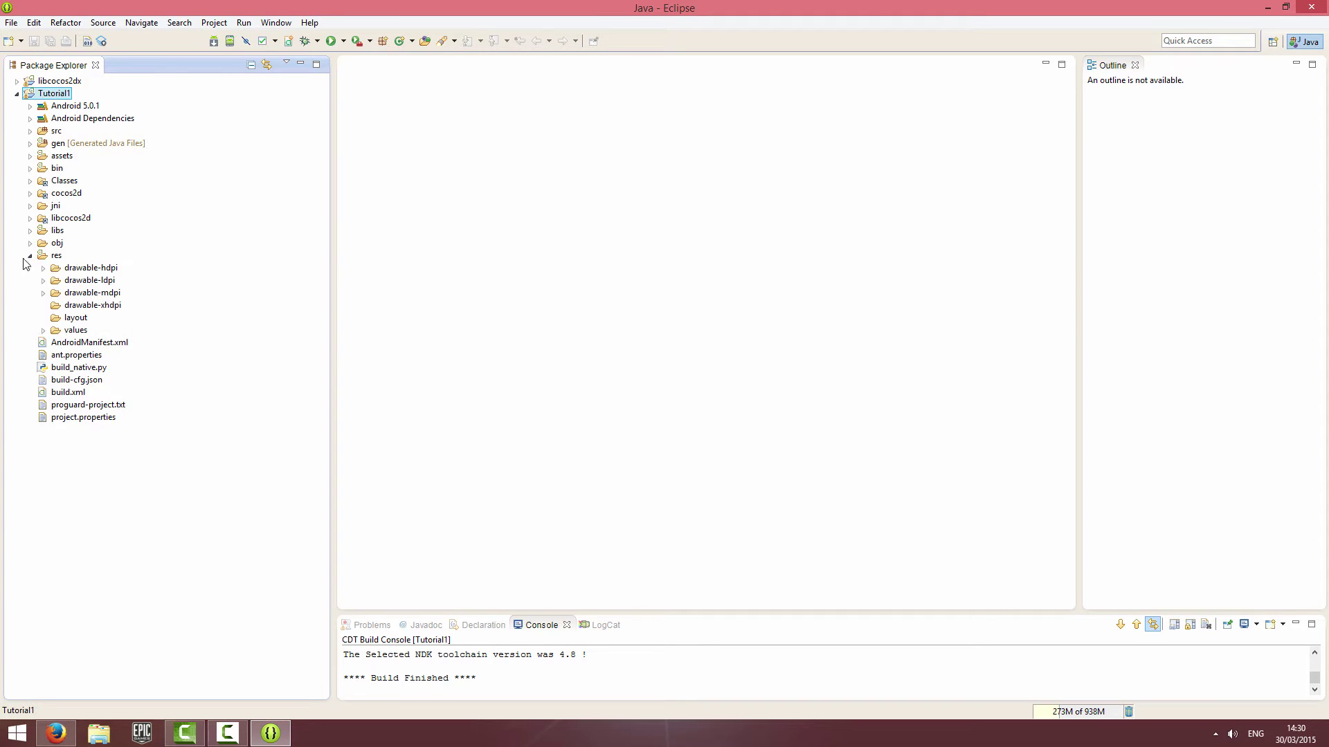
pyautogui.click(43, 330)
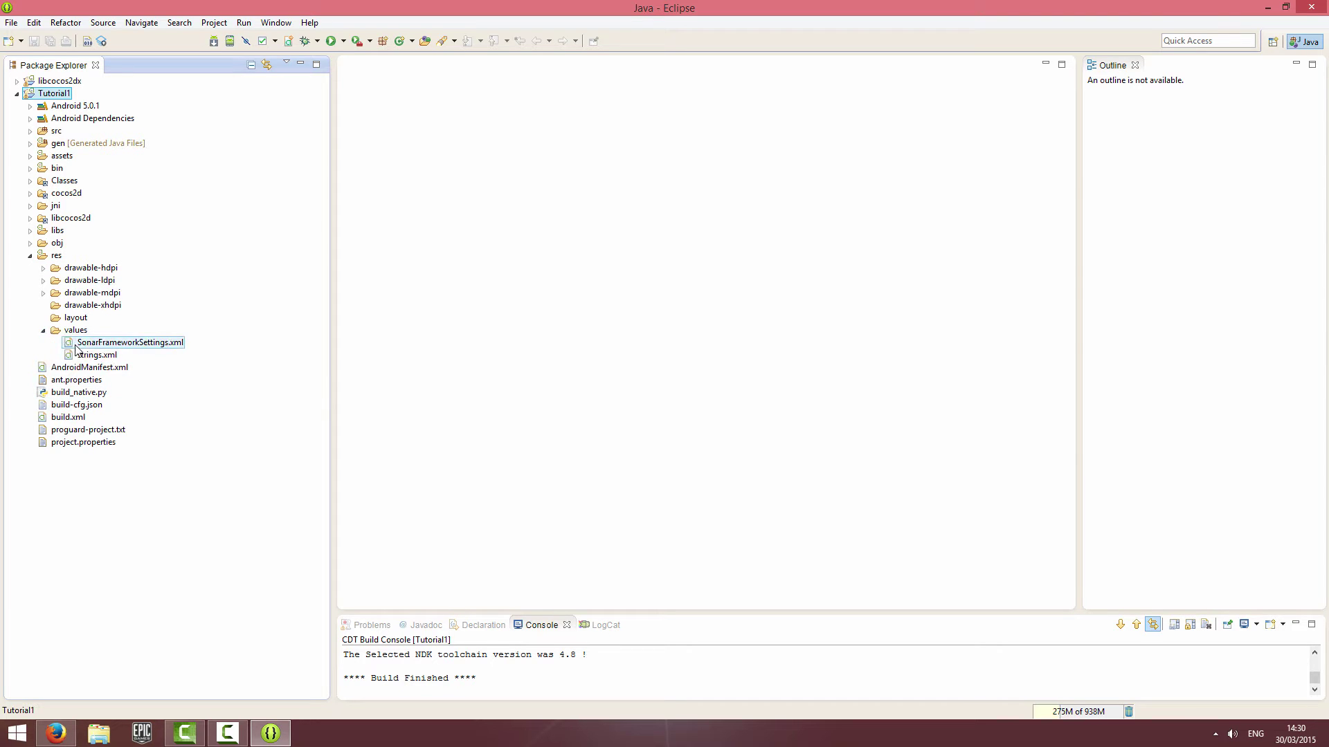
pyautogui.doubleClick(141, 344)
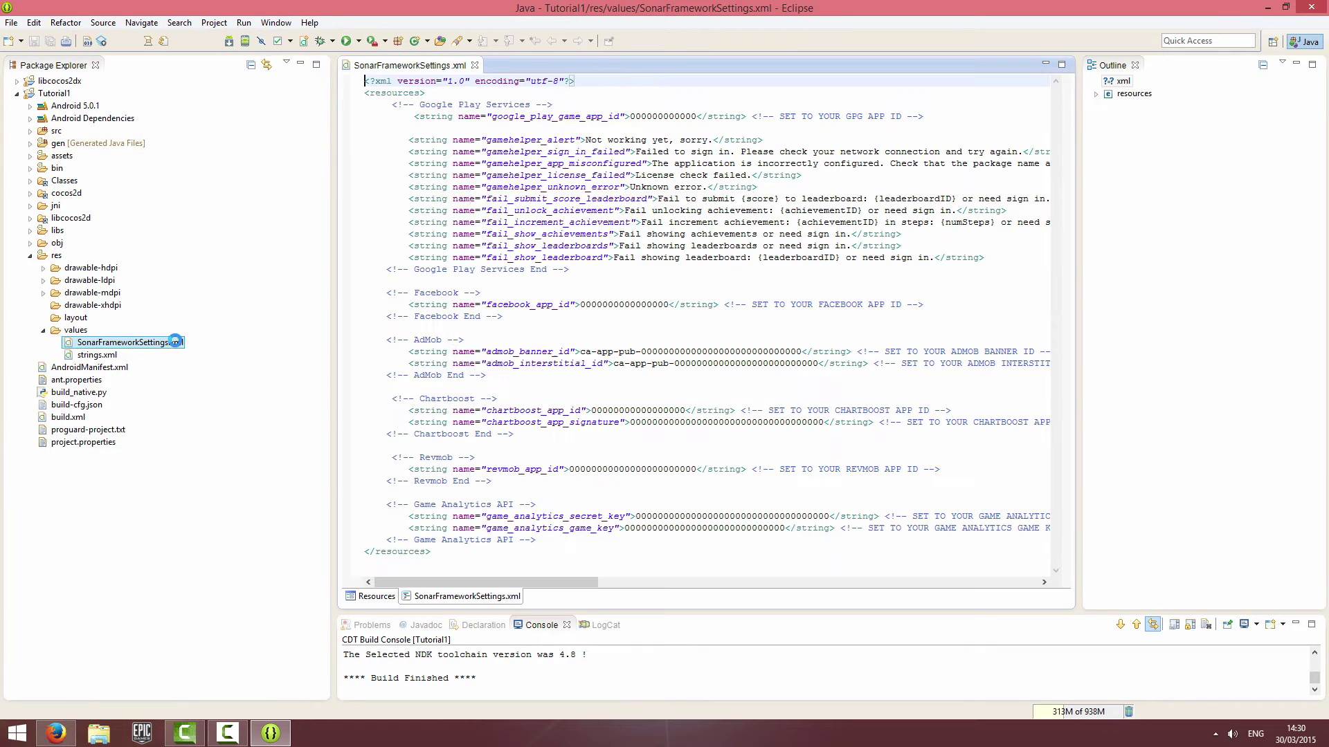
pyautogui.click(558, 353)
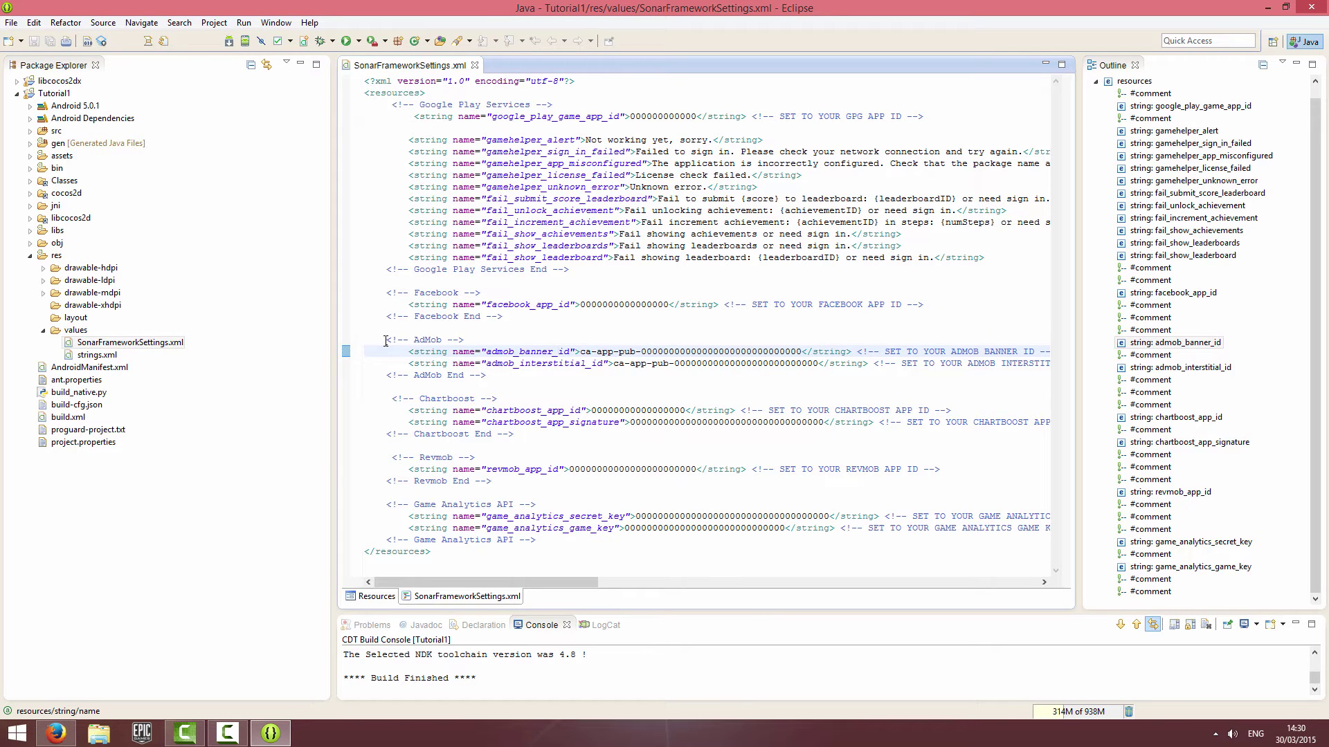
pyautogui.moveTo(386, 341); pyautogui.dragTo(386, 377)
pyautogui.click(386, 375)
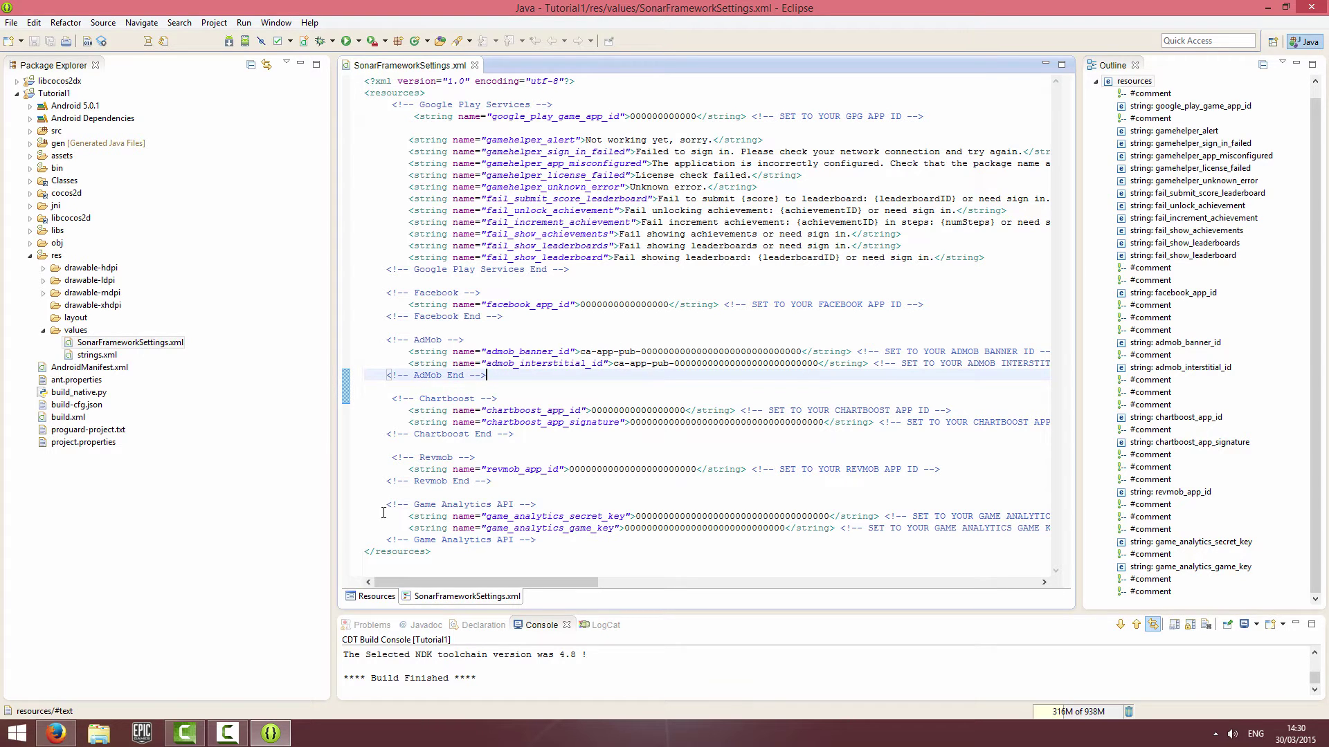
pyautogui.click(56, 732)
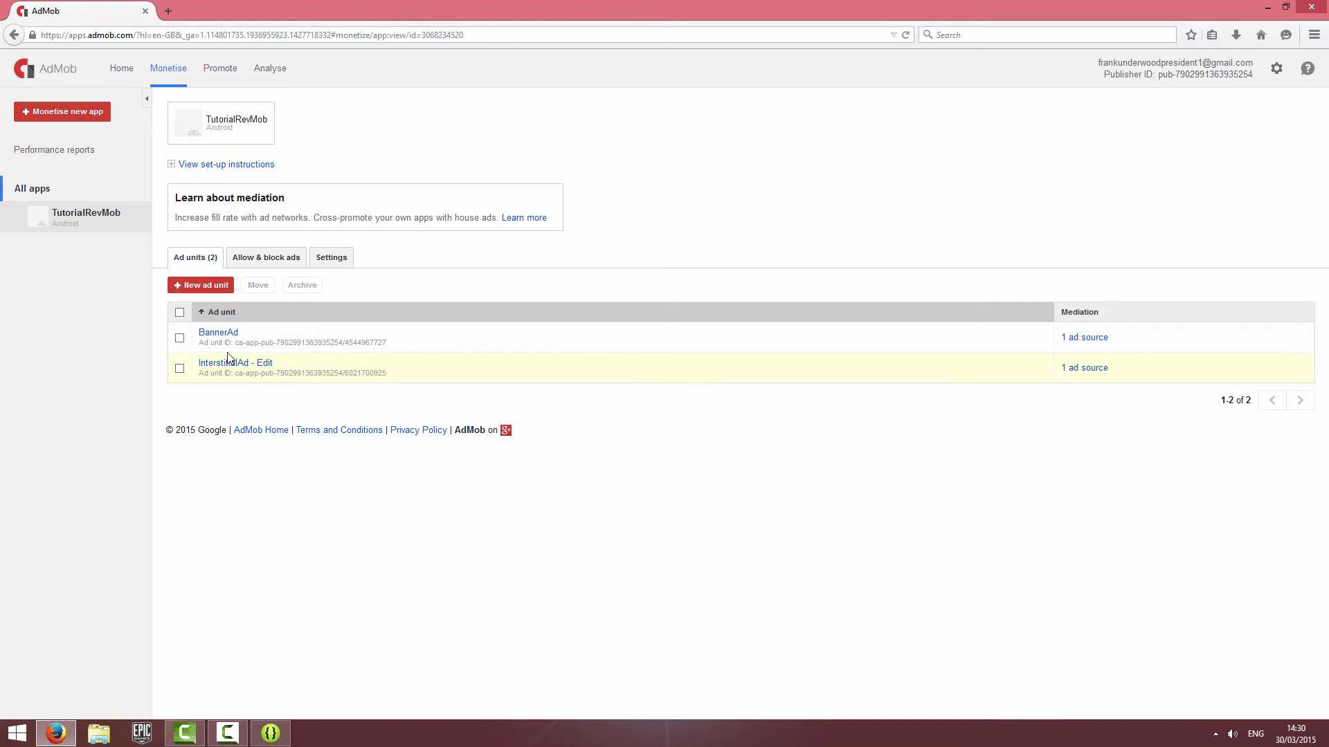
pyautogui.moveTo(237, 344); pyautogui.dragTo(389, 345)
# Paste the BannerAd unit ID over the admob_banner_id placeholder zeros and trim the trailing space.
pyautogui.click(390, 345)
pyautogui.click(270, 732)
pyautogui.click(626, 351)
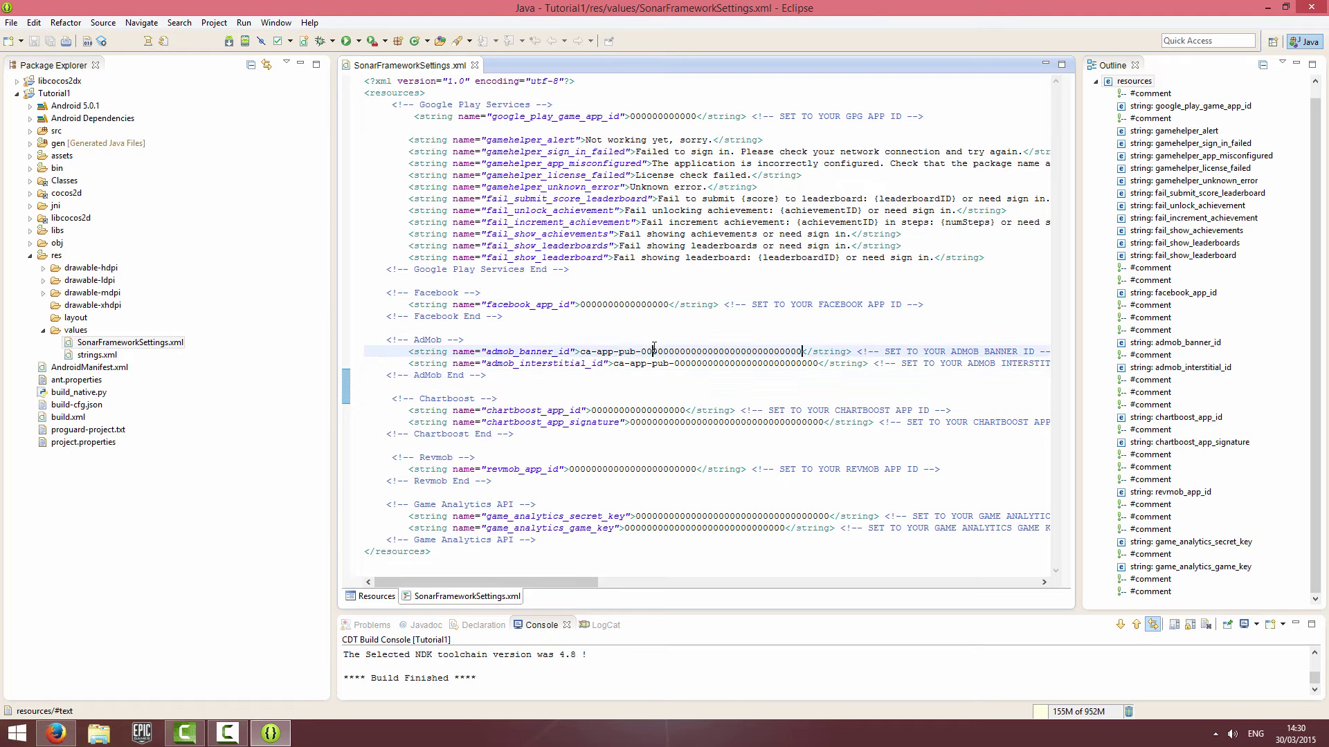
pyautogui.doubleClick(652, 352)
pyautogui.click(579, 351)
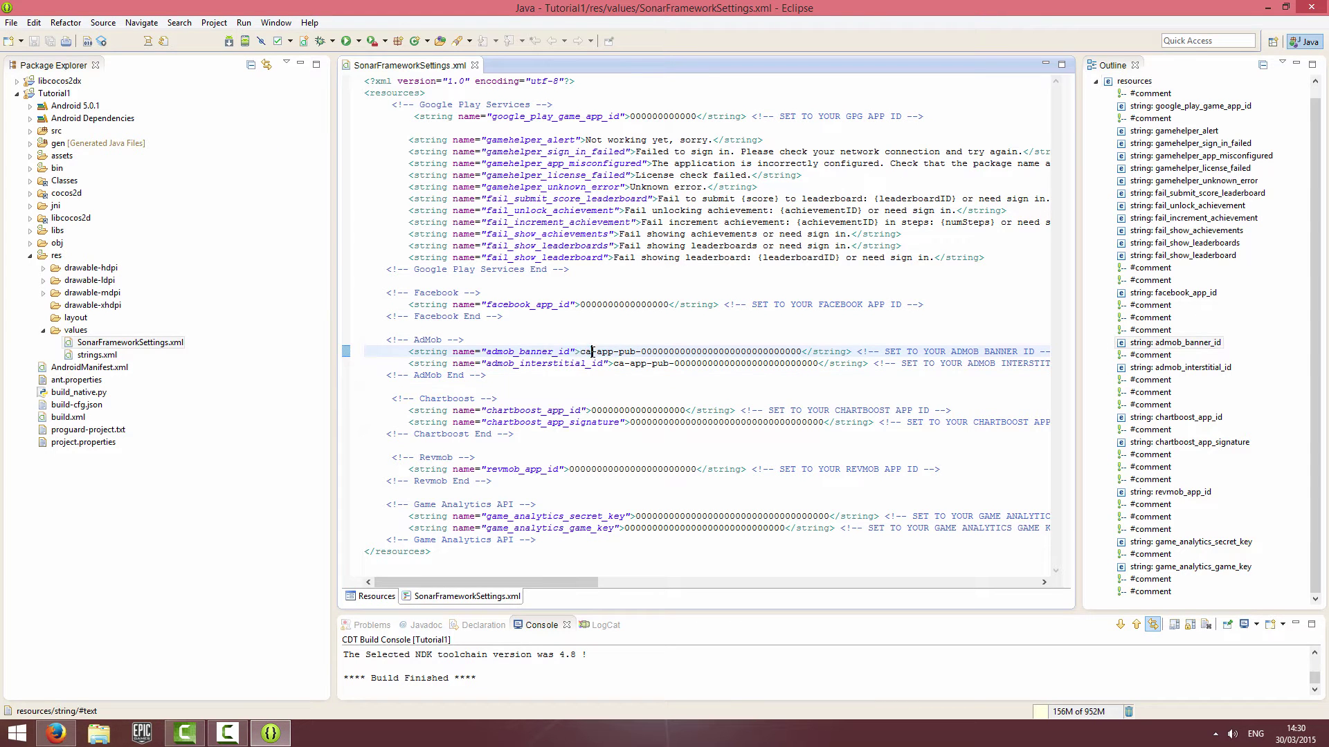
pyautogui.moveTo(578, 352); pyautogui.dragTo(800, 350)
pyautogui.hotkey('ctrl', 'v')
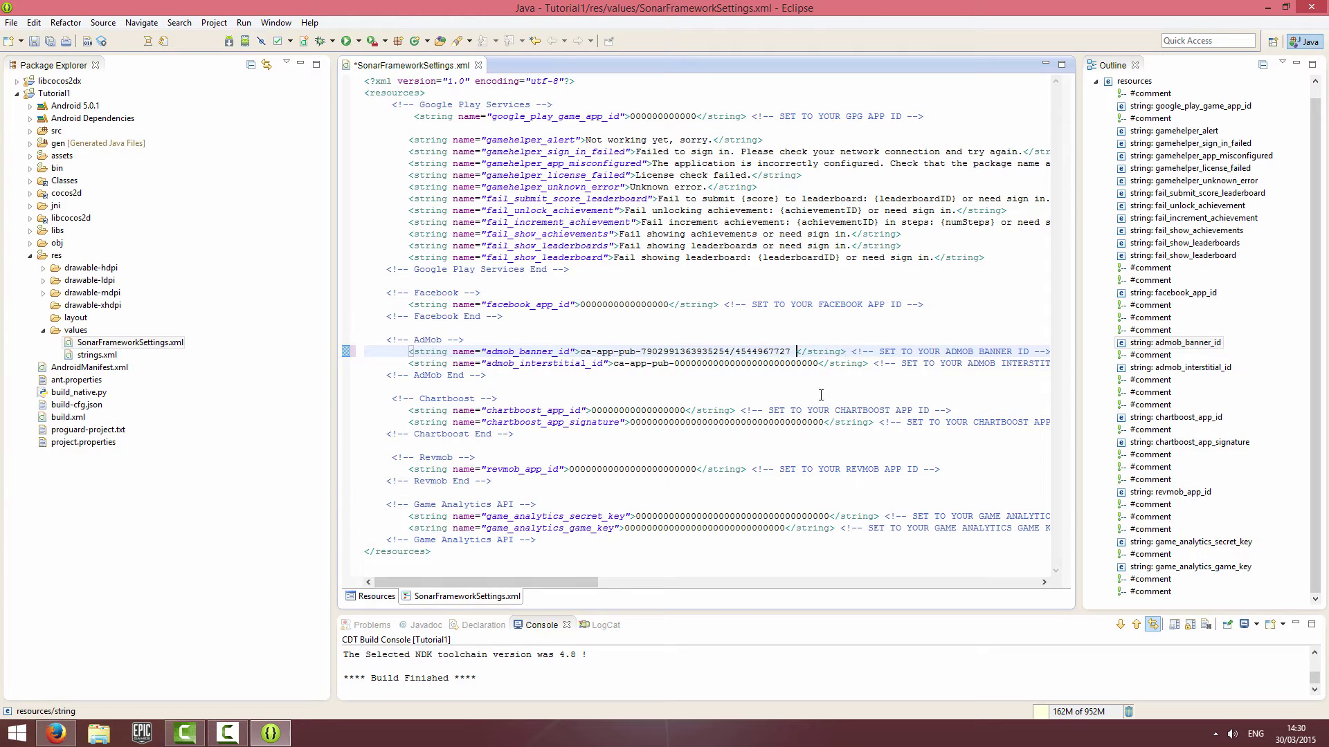
pyautogui.press('BackSpace')
pyautogui.click(55, 733)
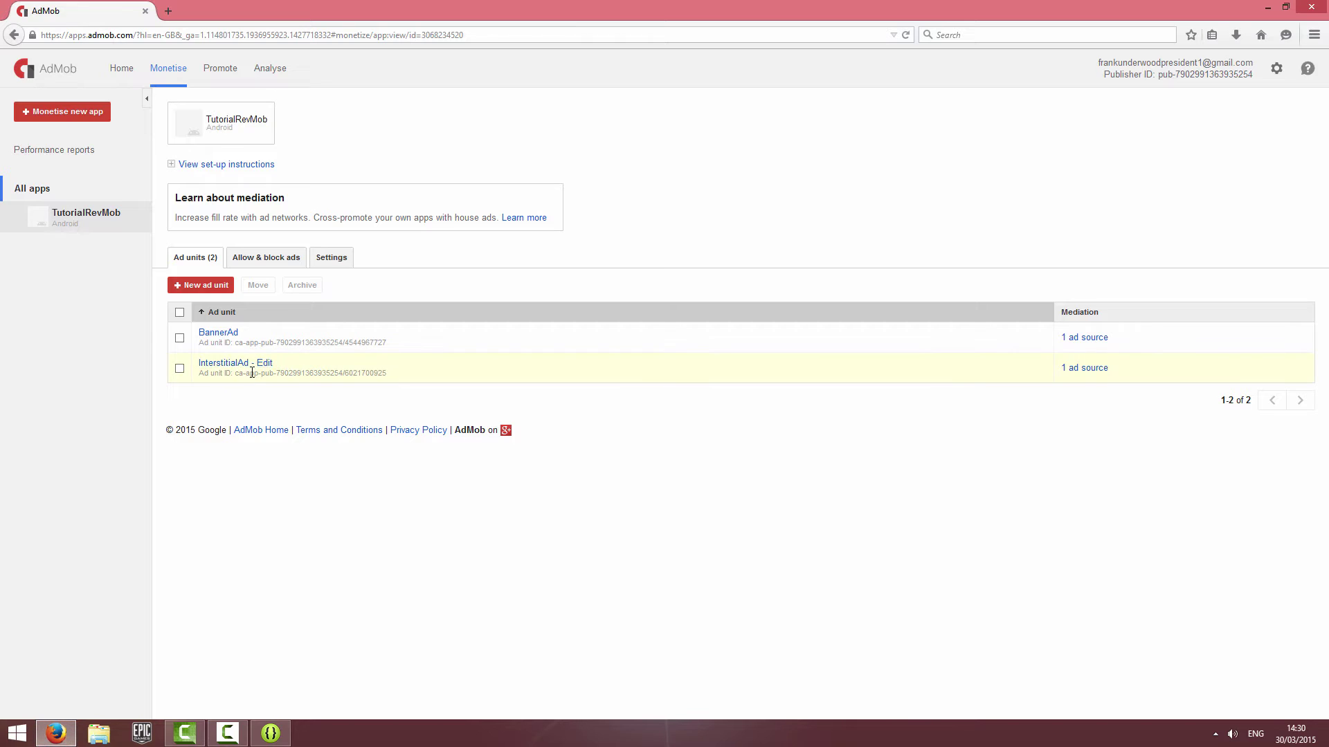
# Copy the InterstitialAd unit ID and paste it over the admob_interstitial_id placeholder zeros.
pyautogui.moveTo(237, 373); pyautogui.dragTo(387, 374)
pyautogui.click(404, 379)
pyautogui.tripleClick(314, 377)
pyautogui.click(235, 375)
pyautogui.moveTo(261, 375); pyautogui.dragTo(399, 377)
pyautogui.hotkey('ctrl', 'c')
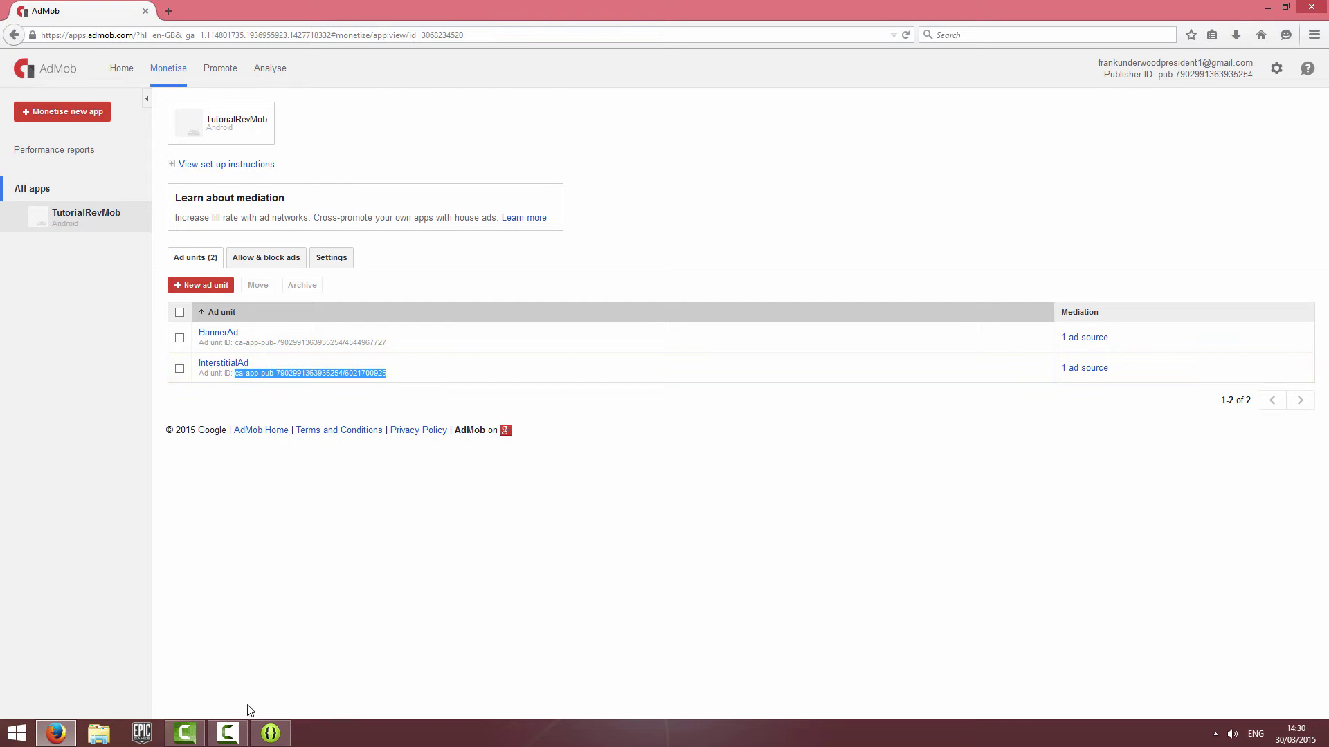
pyautogui.click(270, 733)
pyautogui.moveTo(614, 364); pyautogui.dragTo(818, 364)
pyautogui.hotkey('ctrl', 'v')
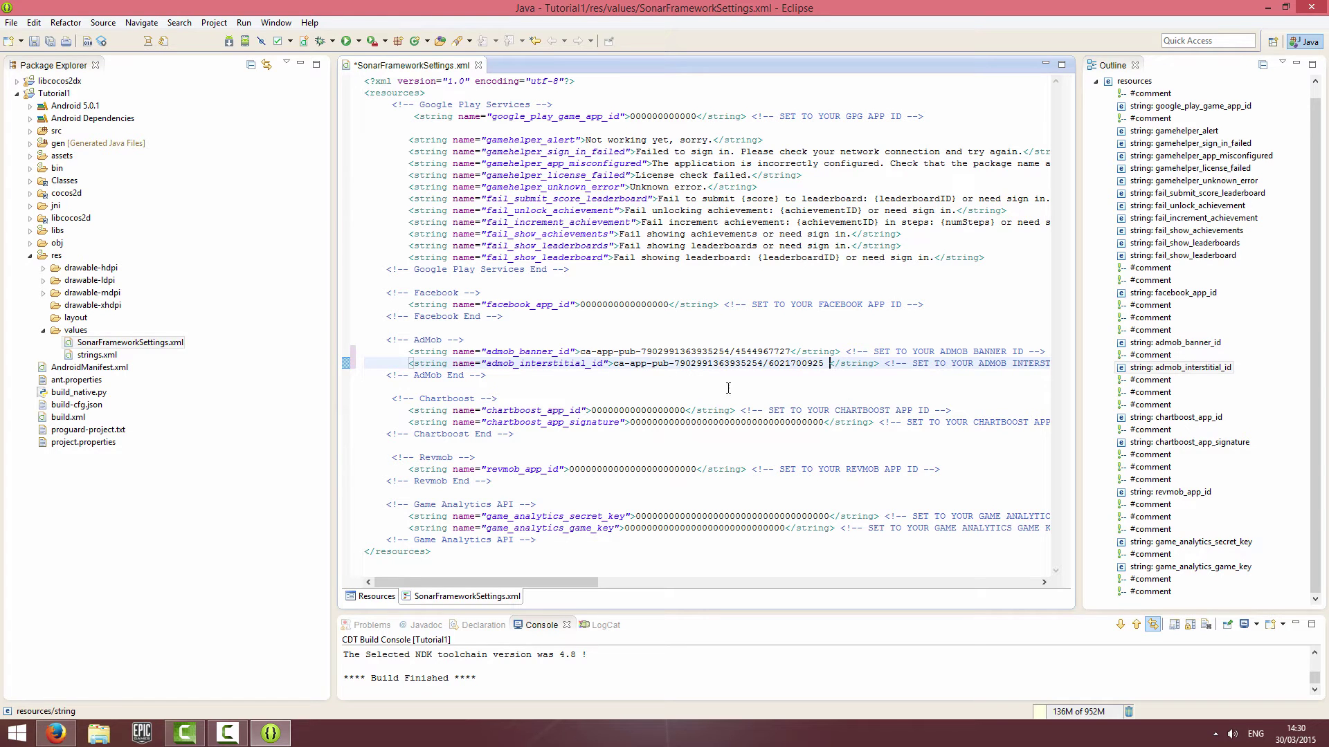
# Remove the stray space, save SonarFrameworkSettings.xml, and minimise Eclipse and Firefox.
pyautogui.press('BackSpace')
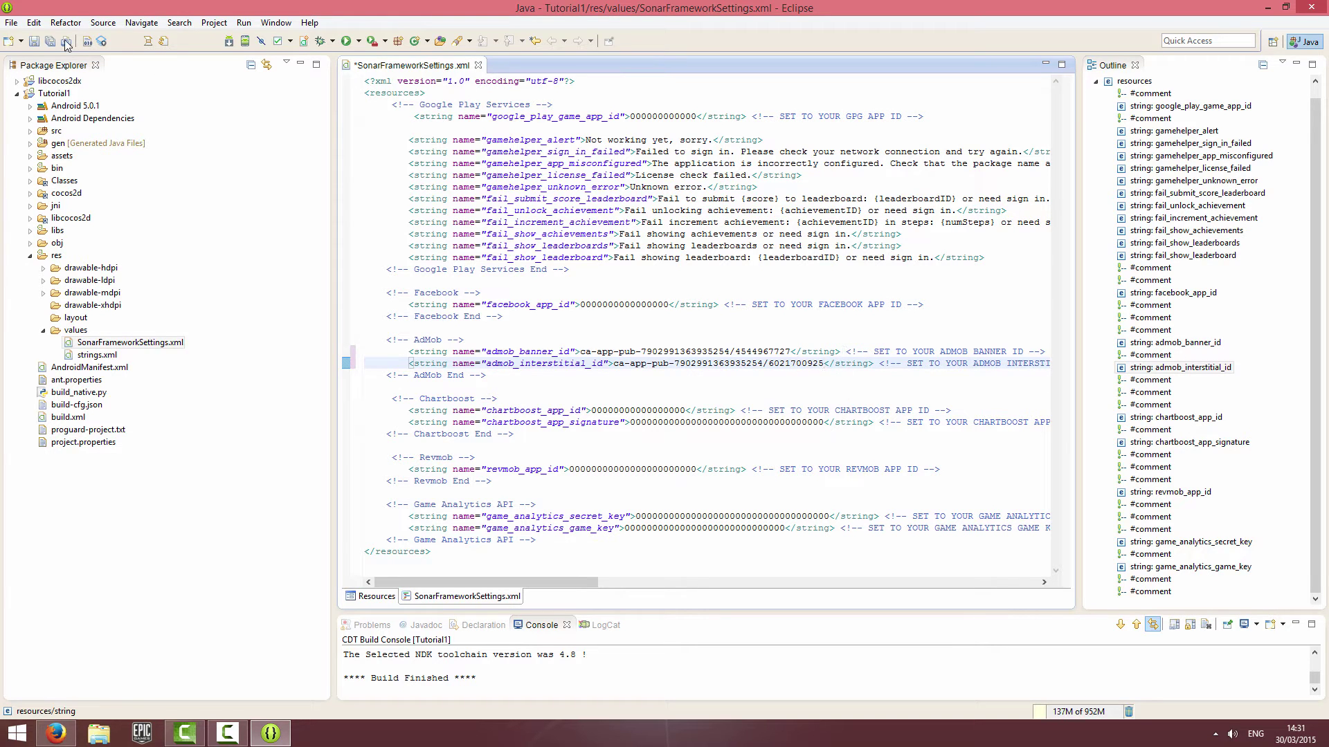
pyautogui.hotkey('ctrl', 's')
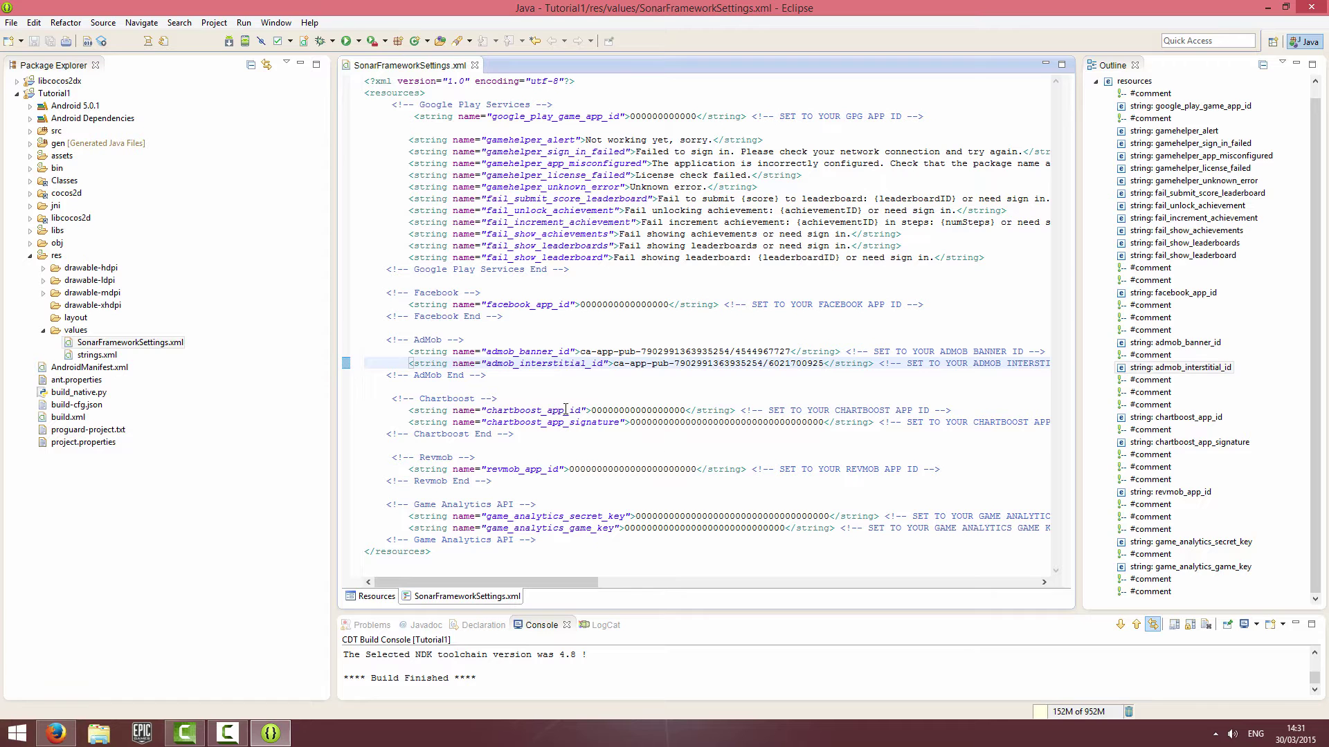
pyautogui.click(1267, 7)
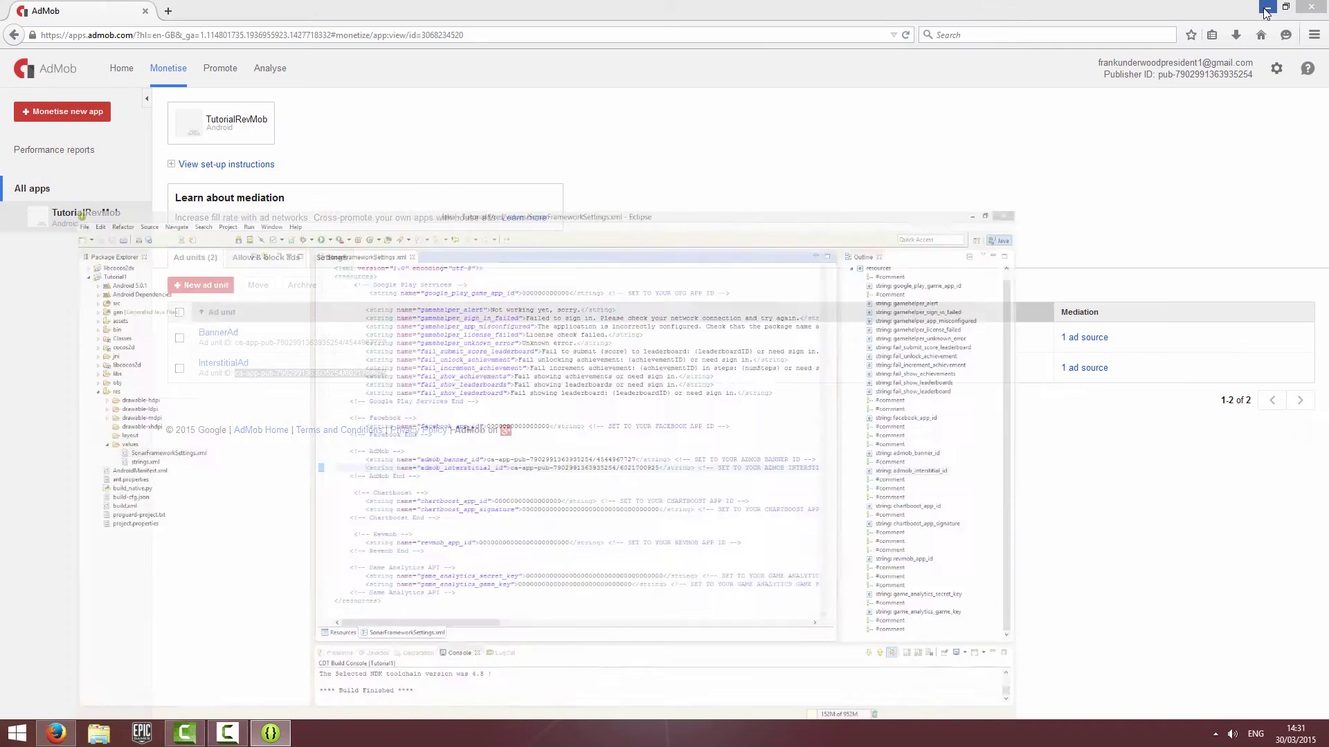
pyautogui.click(1267, 7)
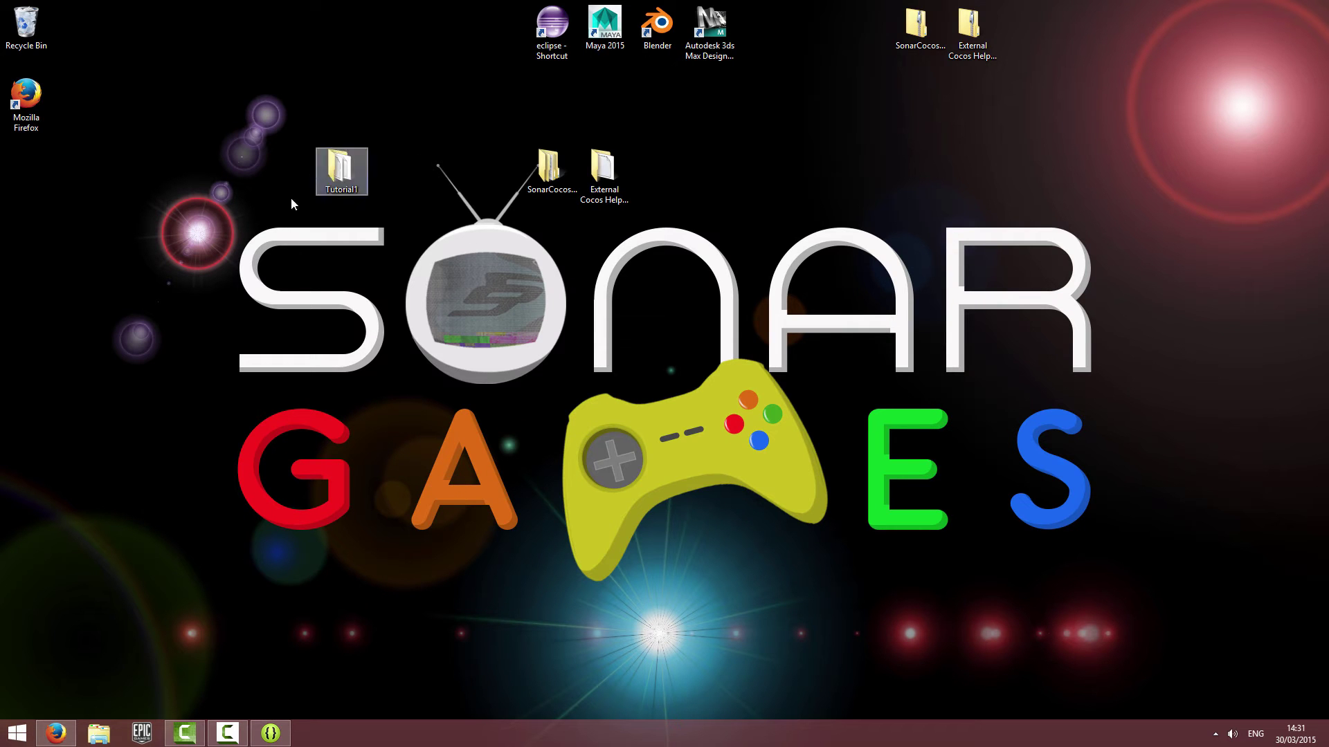
# Copy the AdMob folder from External Cocos Helper Android Frameworks > Framworks.
pyautogui.click(338, 164)
pyautogui.doubleClick(337, 164)
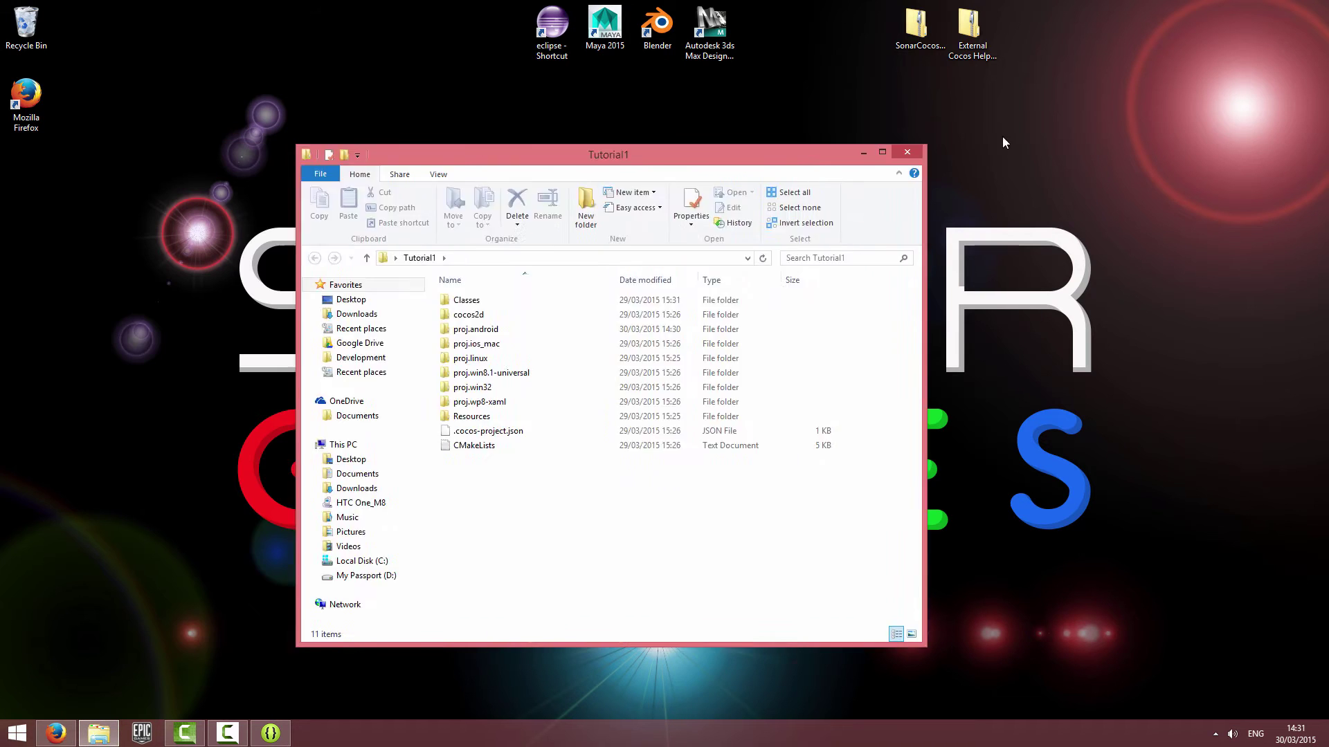
pyautogui.press('super+Right')
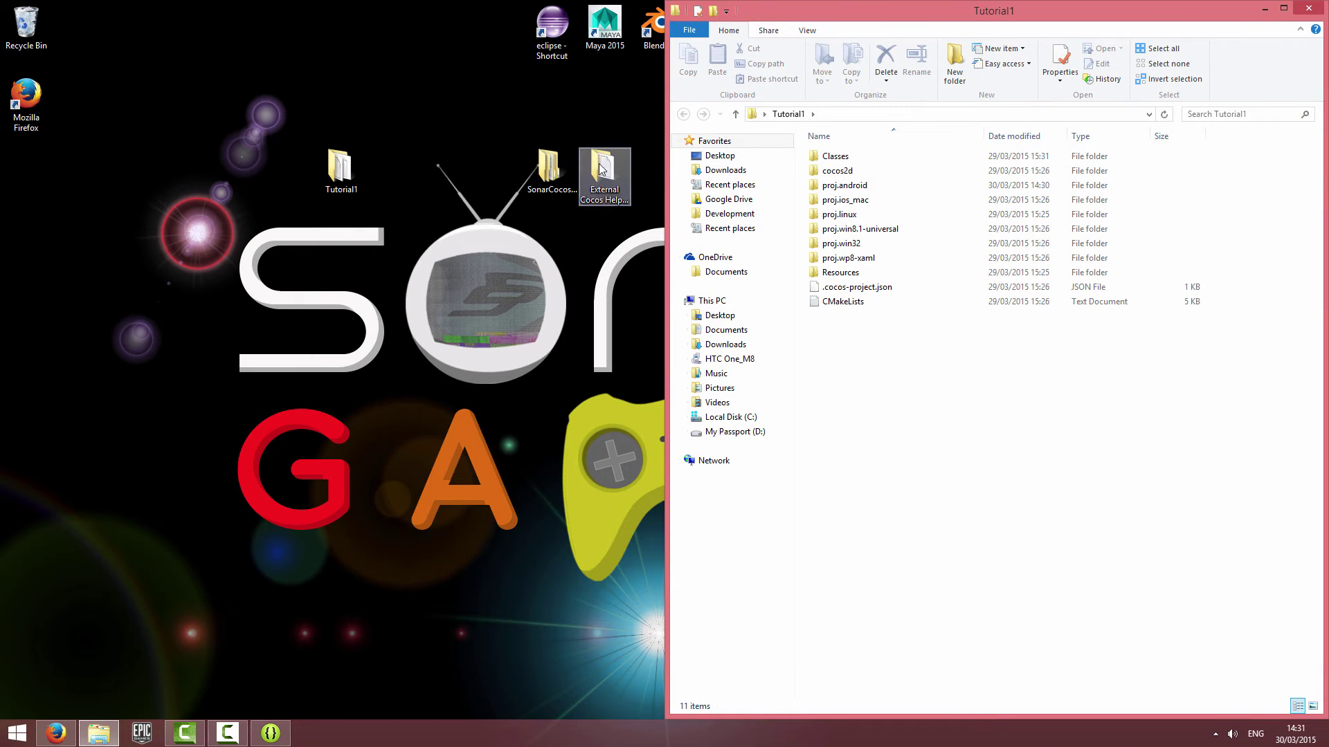
pyautogui.doubleClick(585, 181)
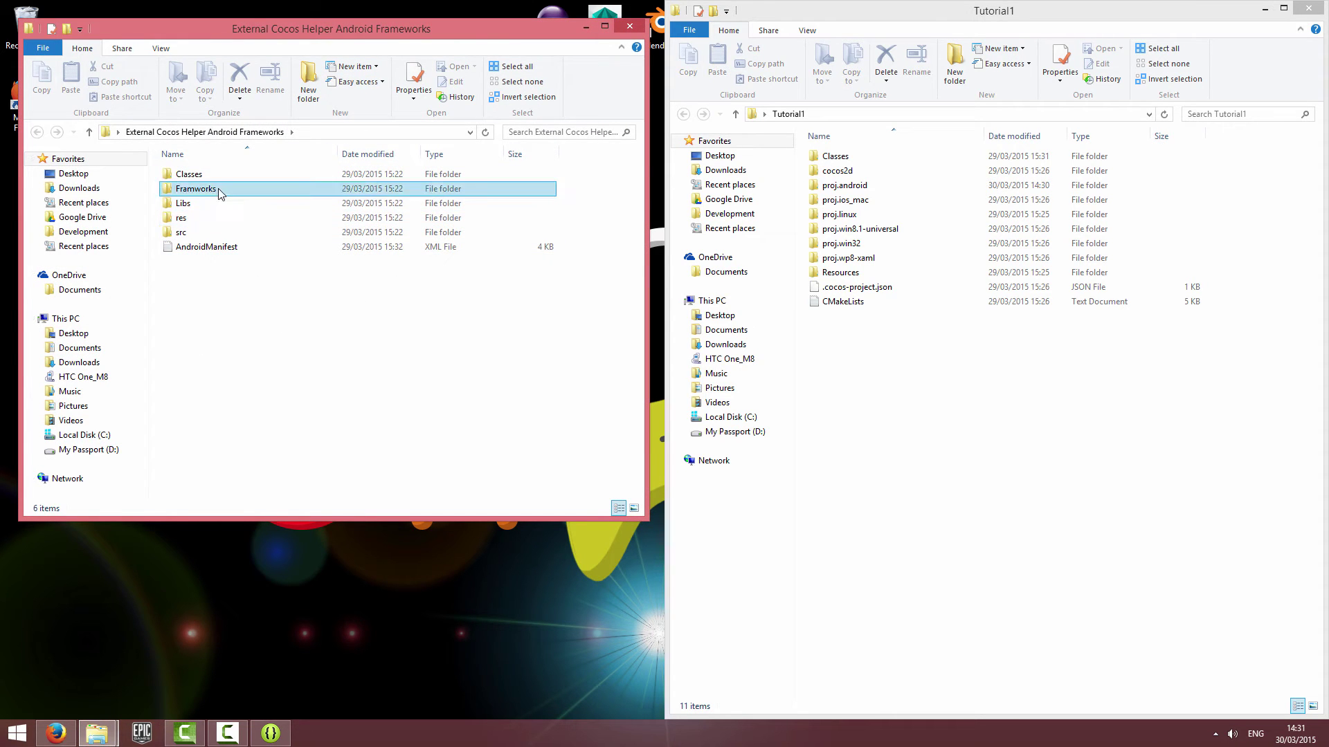
pyautogui.doubleClick(196, 188)
pyautogui.click(185, 174)
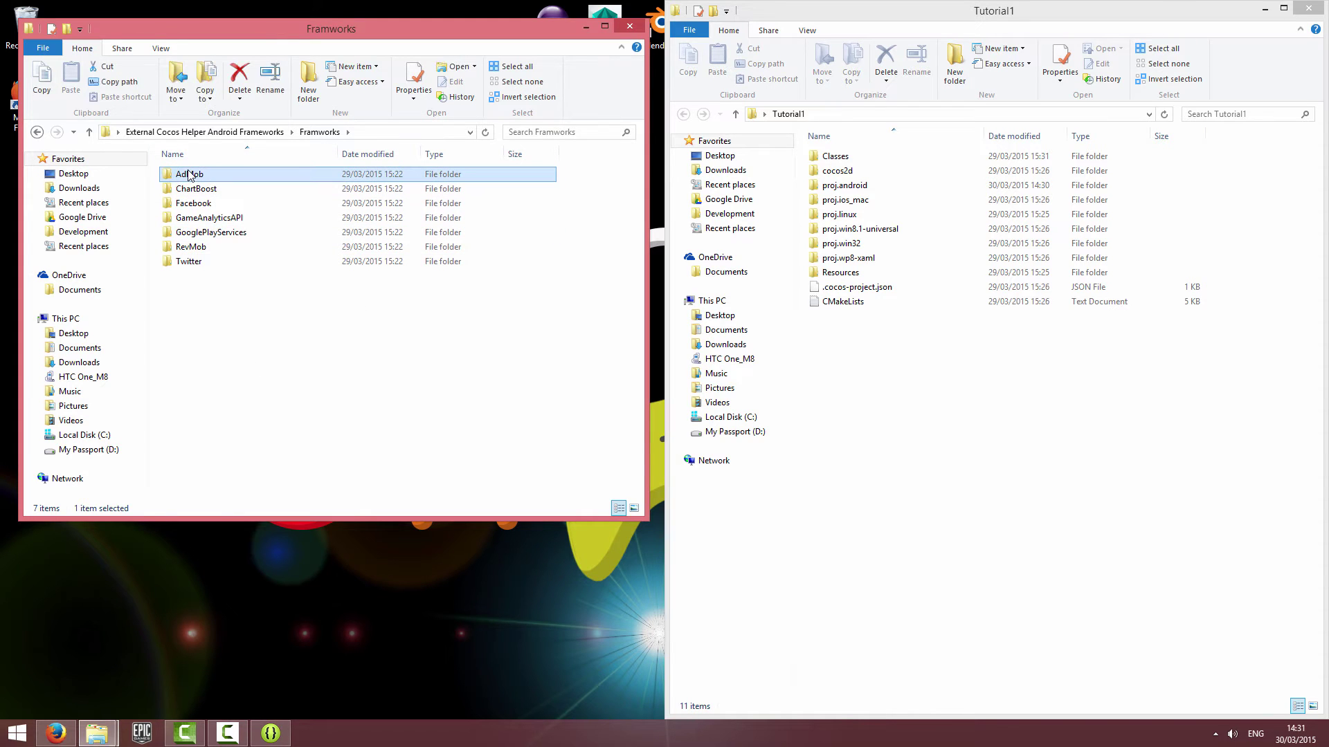
pyautogui.rightClick(188, 171)
pyautogui.click(221, 409)
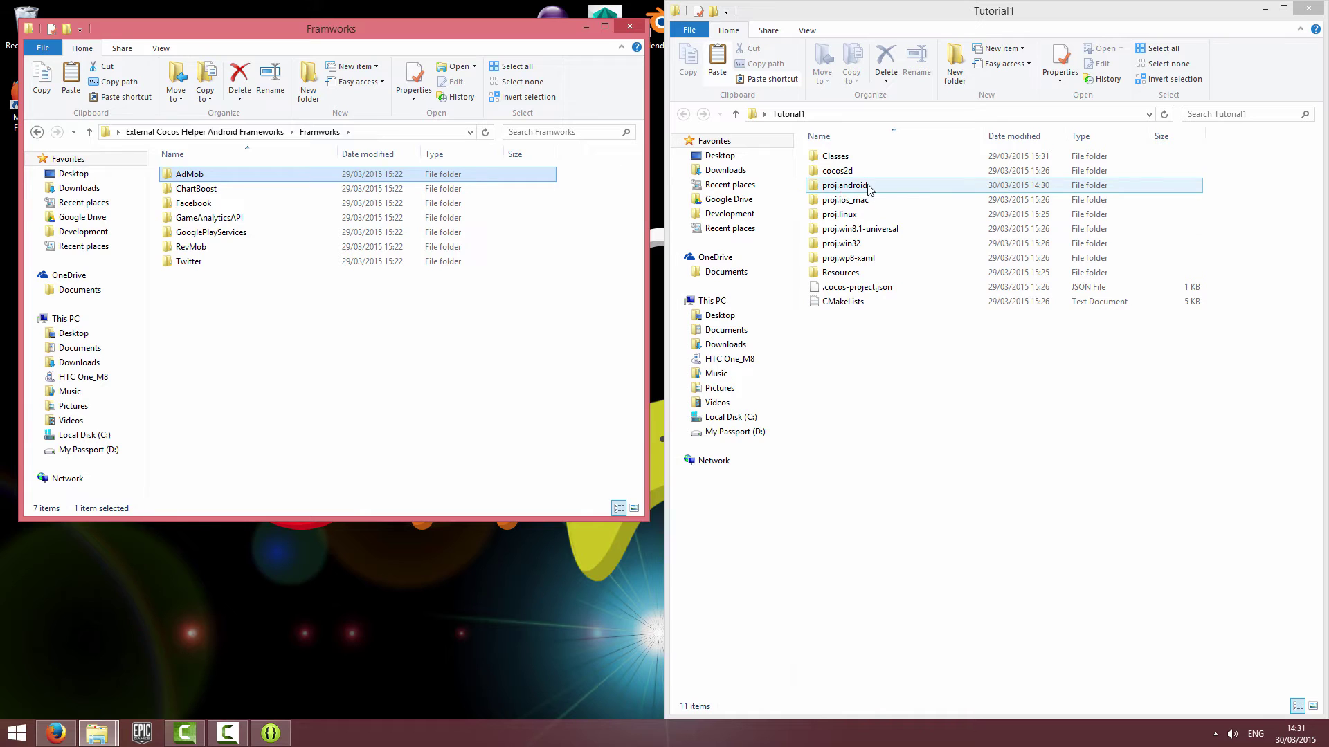
# Paste it into Tutorial1\proj.android\src\sonar\systems\frameworks and close both Explorer windows.
pyautogui.doubleClick(838, 187)
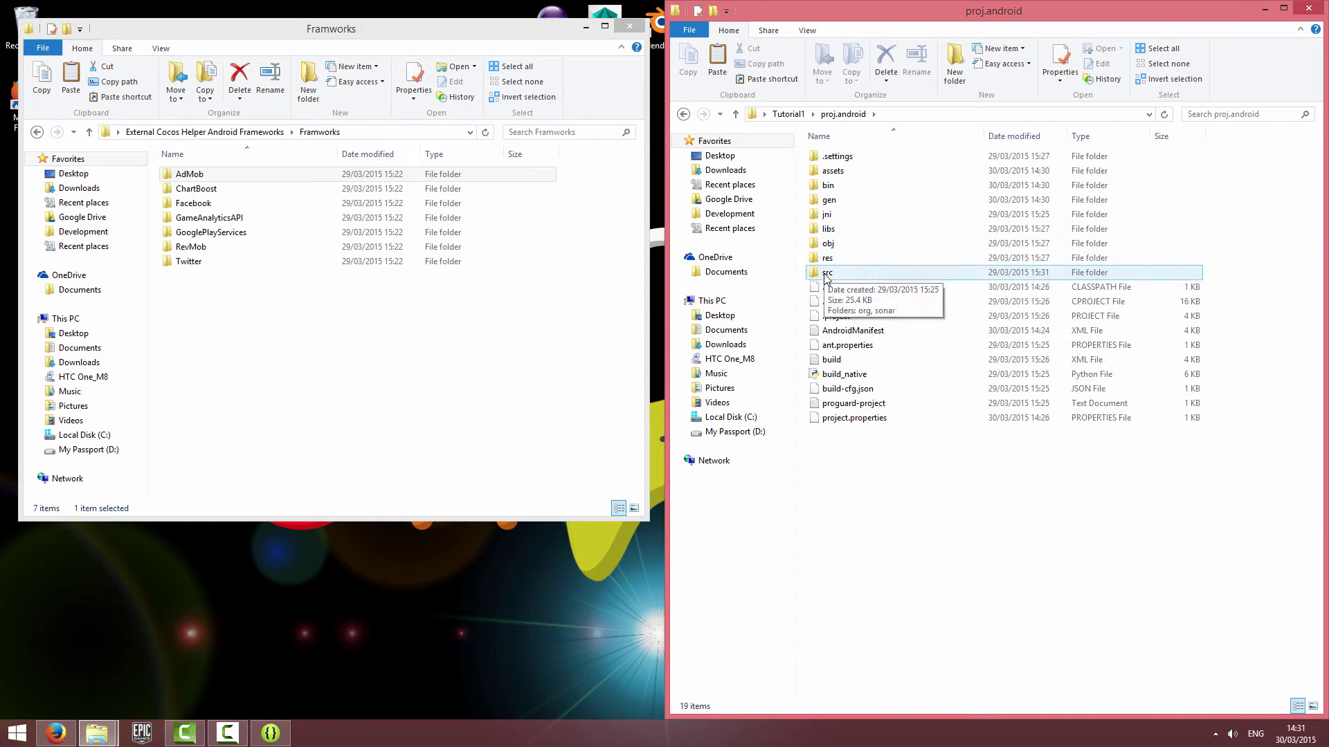
pyautogui.doubleClick(831, 270)
pyautogui.doubleClick(843, 173)
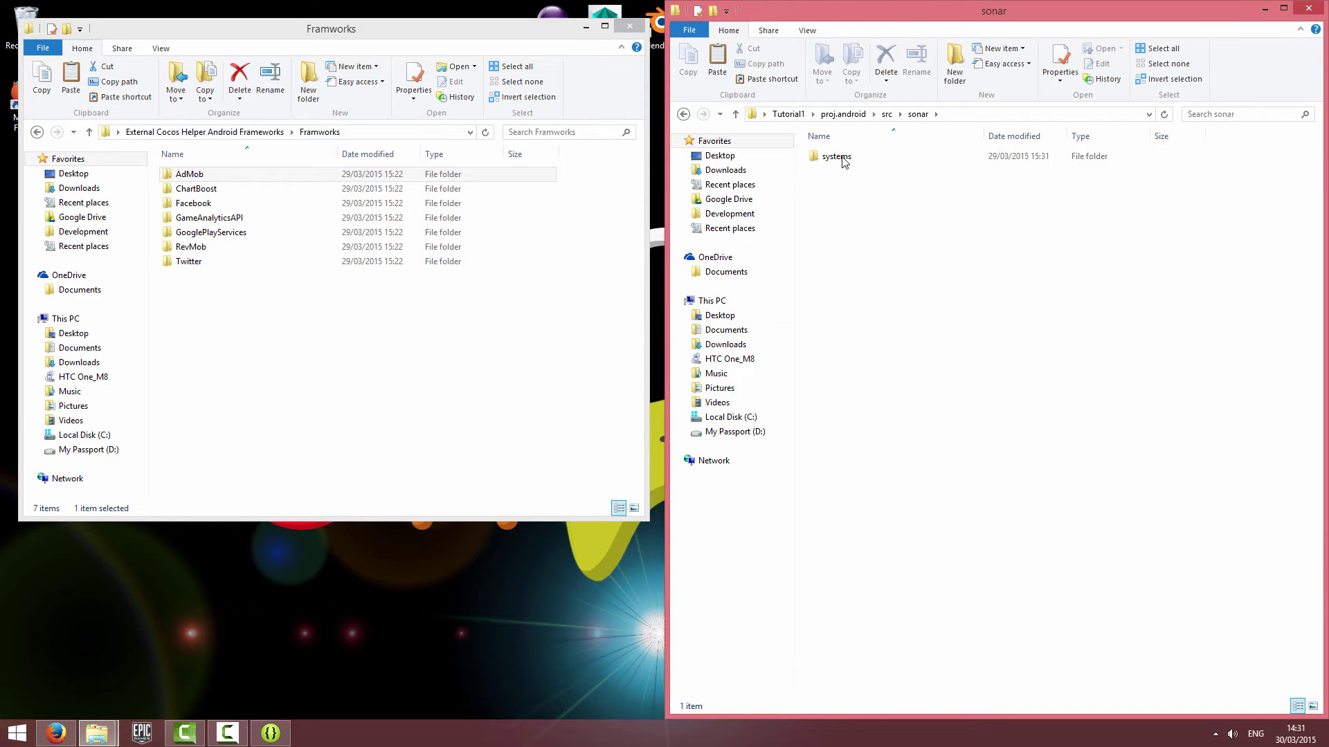
pyautogui.doubleClick(845, 160)
pyautogui.doubleClick(838, 156)
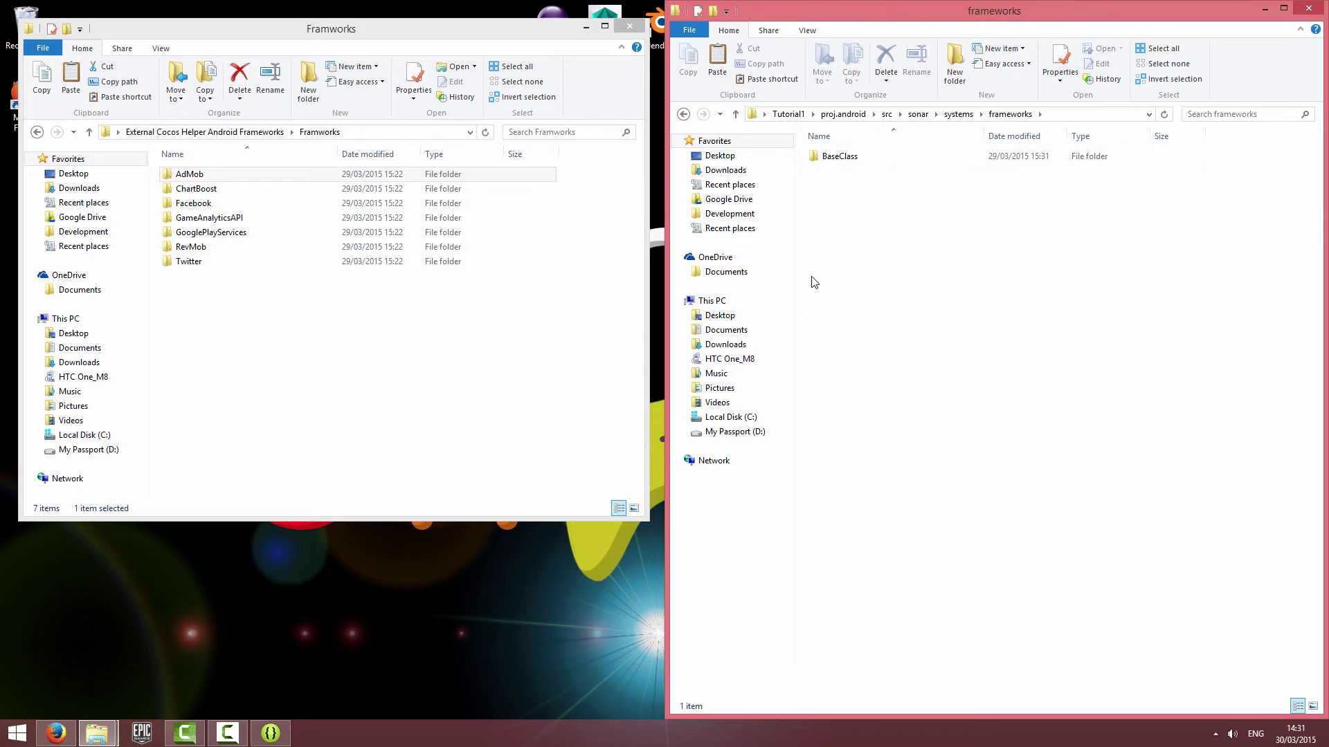
pyautogui.rightClick(848, 212)
pyautogui.click(881, 307)
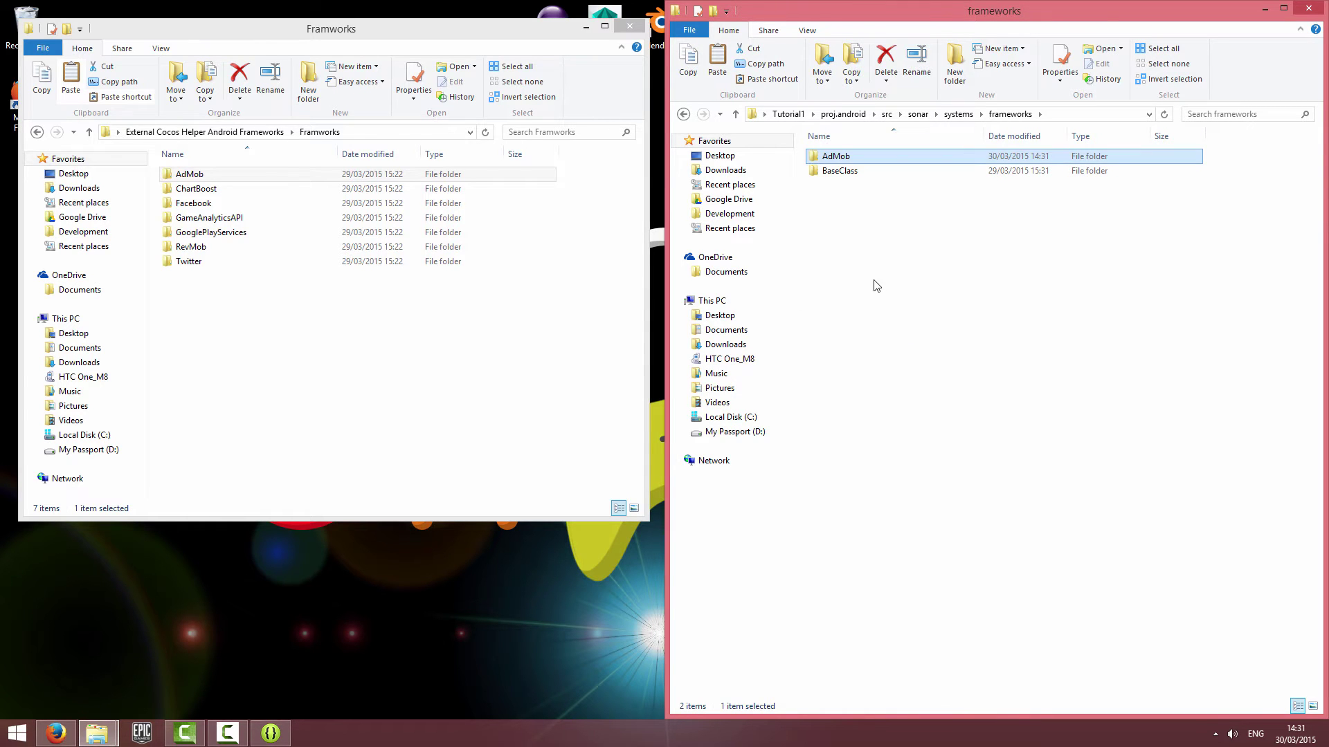
pyautogui.click(629, 28)
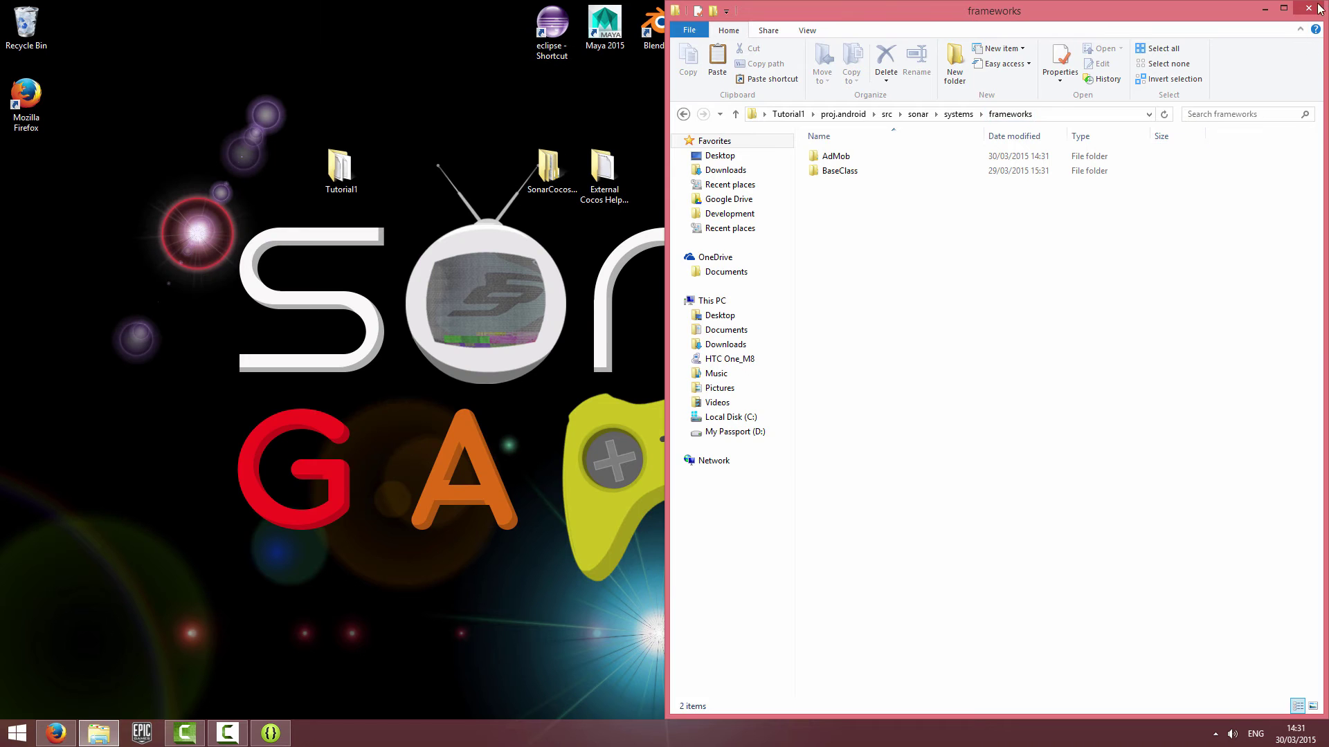
pyautogui.click(1308, 9)
pyautogui.click(272, 732)
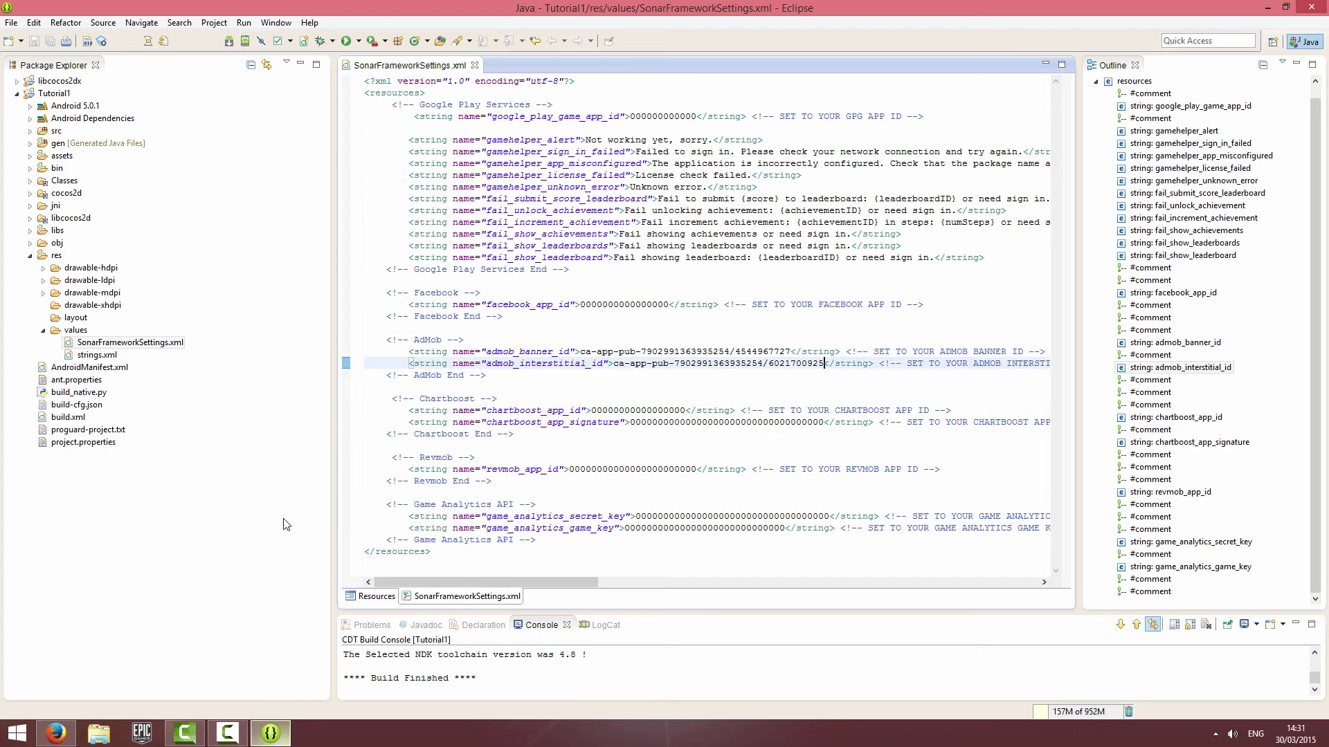
# Close SonarFrameworkSettings.xml and refresh the Tutorial1 project.
pyautogui.click(474, 65)
pyautogui.rightClick(60, 93)
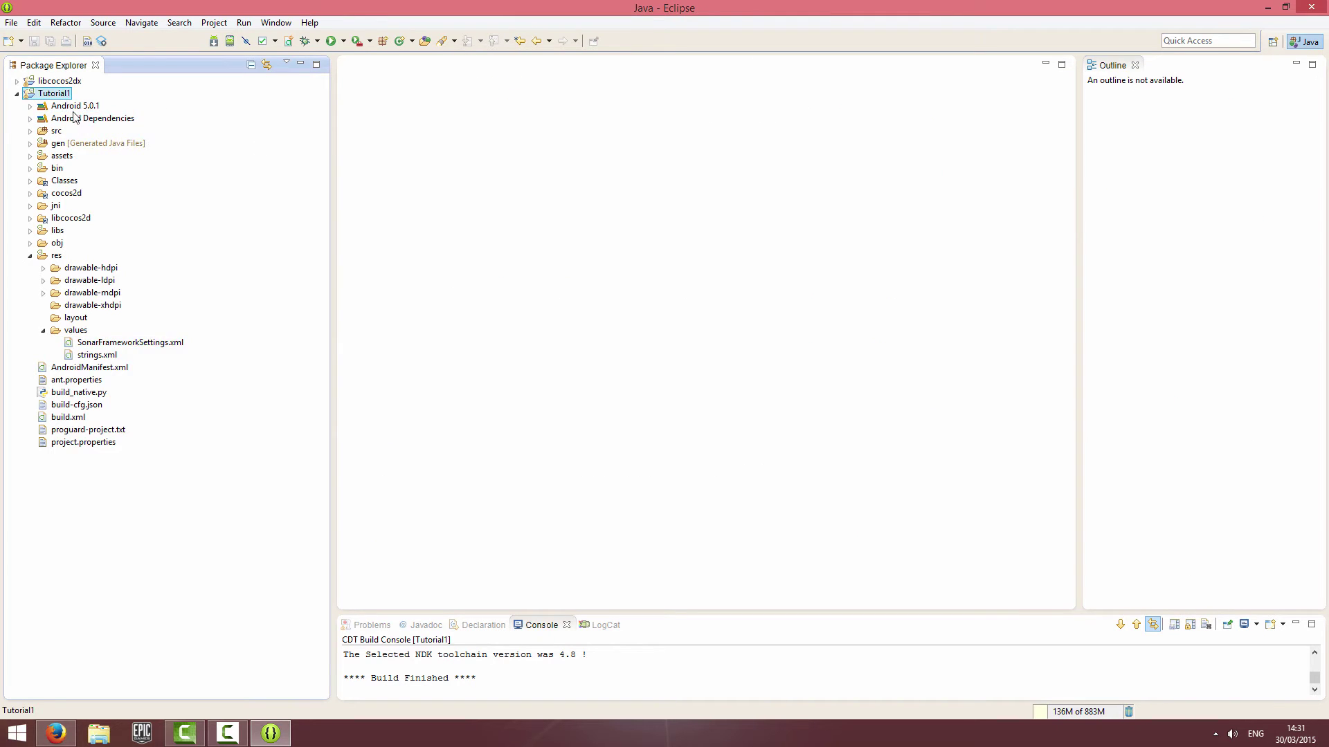
pyautogui.click(145, 354)
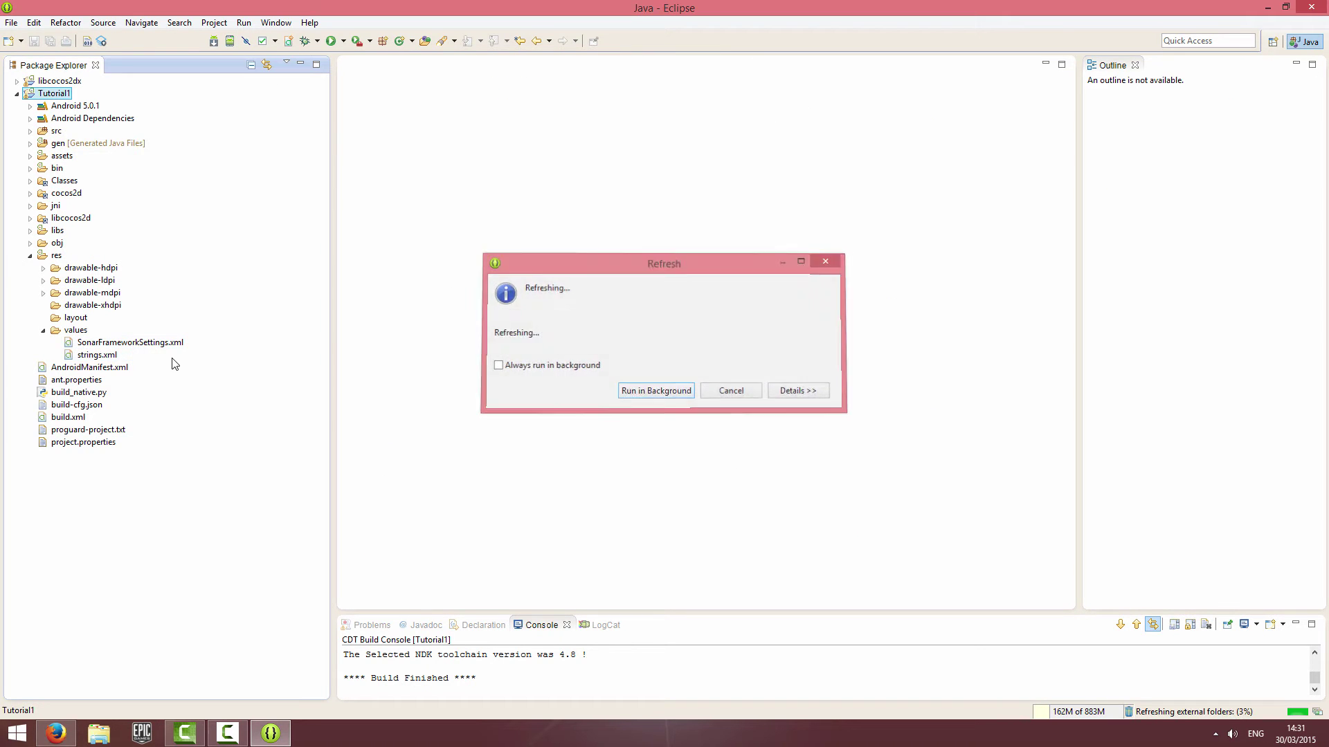
# Collapse res and expand src and sonar.systems.framework to reach SonarFrameworkSettings.java.
pyautogui.click(29, 255)
pyautogui.click(30, 130)
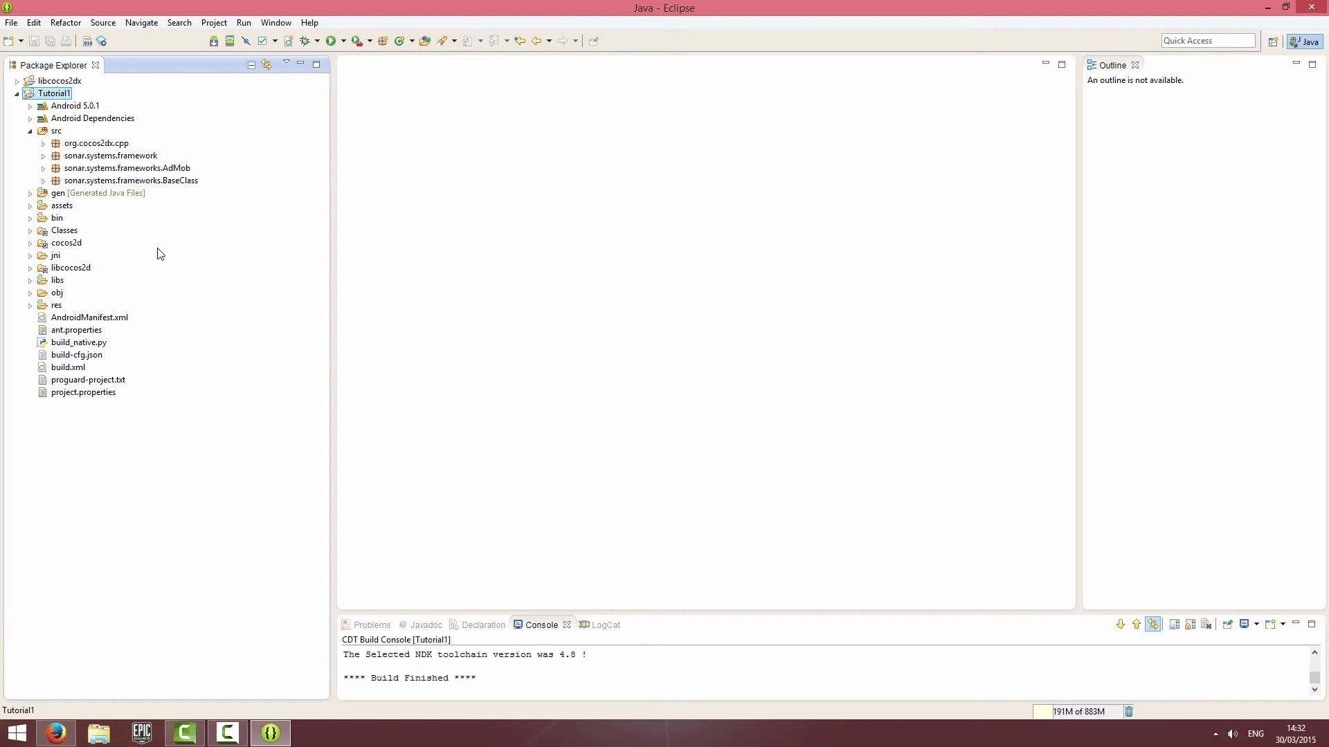
pyautogui.click(42, 157)
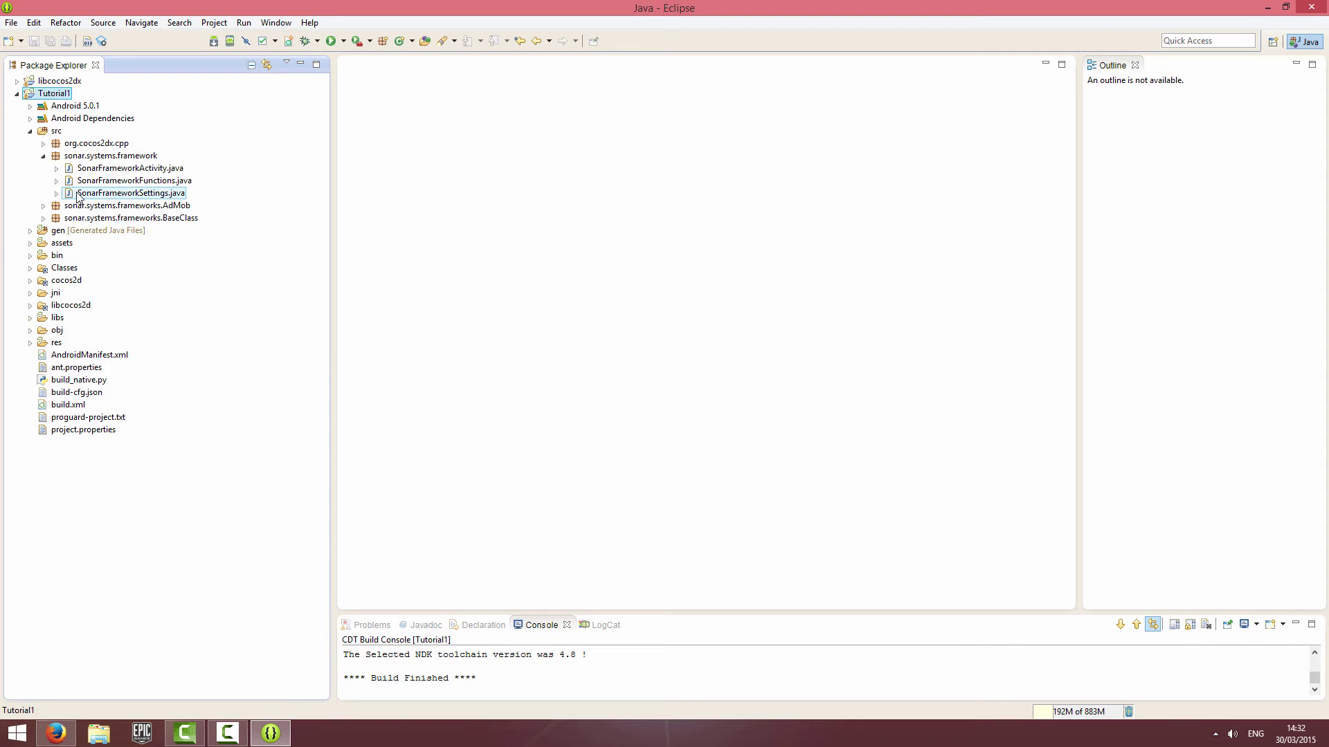
pyautogui.click(78, 197)
# Open SonarFrameworkSettings.java and check the USE_ADMOB = true line and its Google Play services comment.
pyautogui.doubleClick(78, 194)
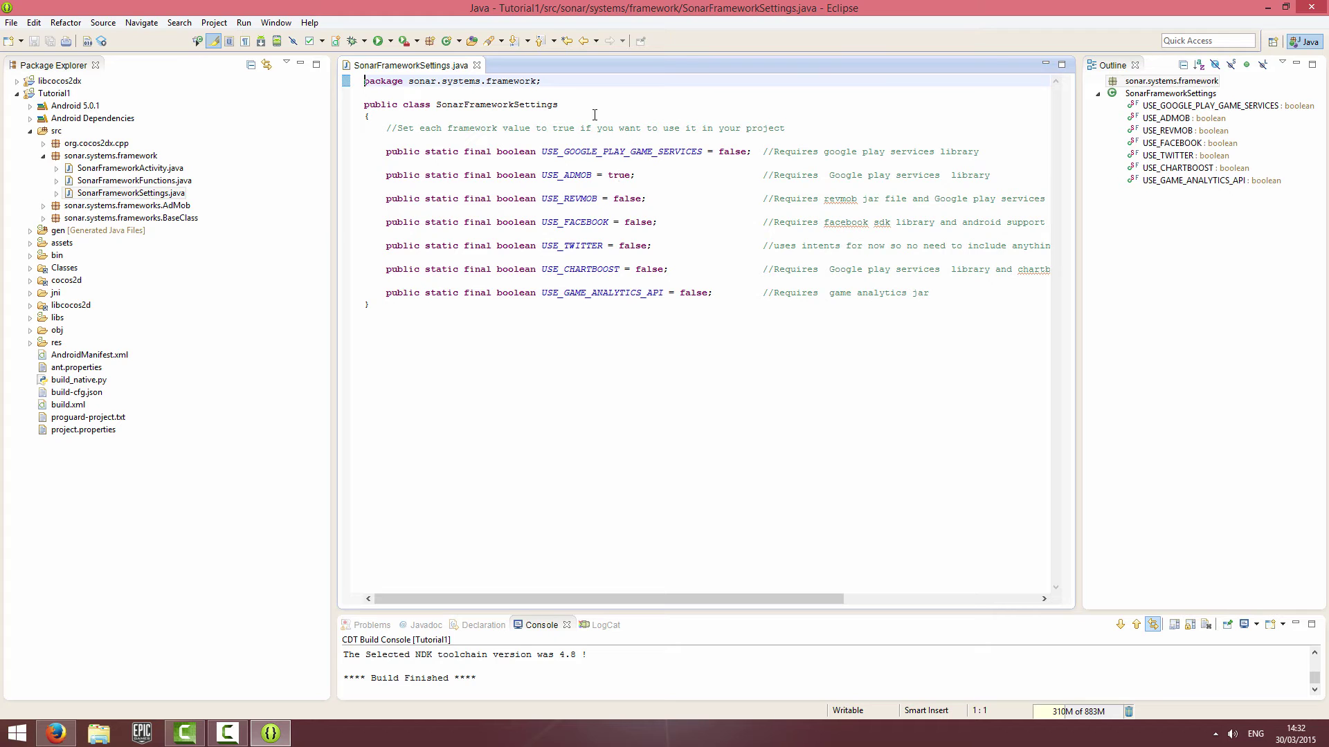
pyautogui.click(636, 176)
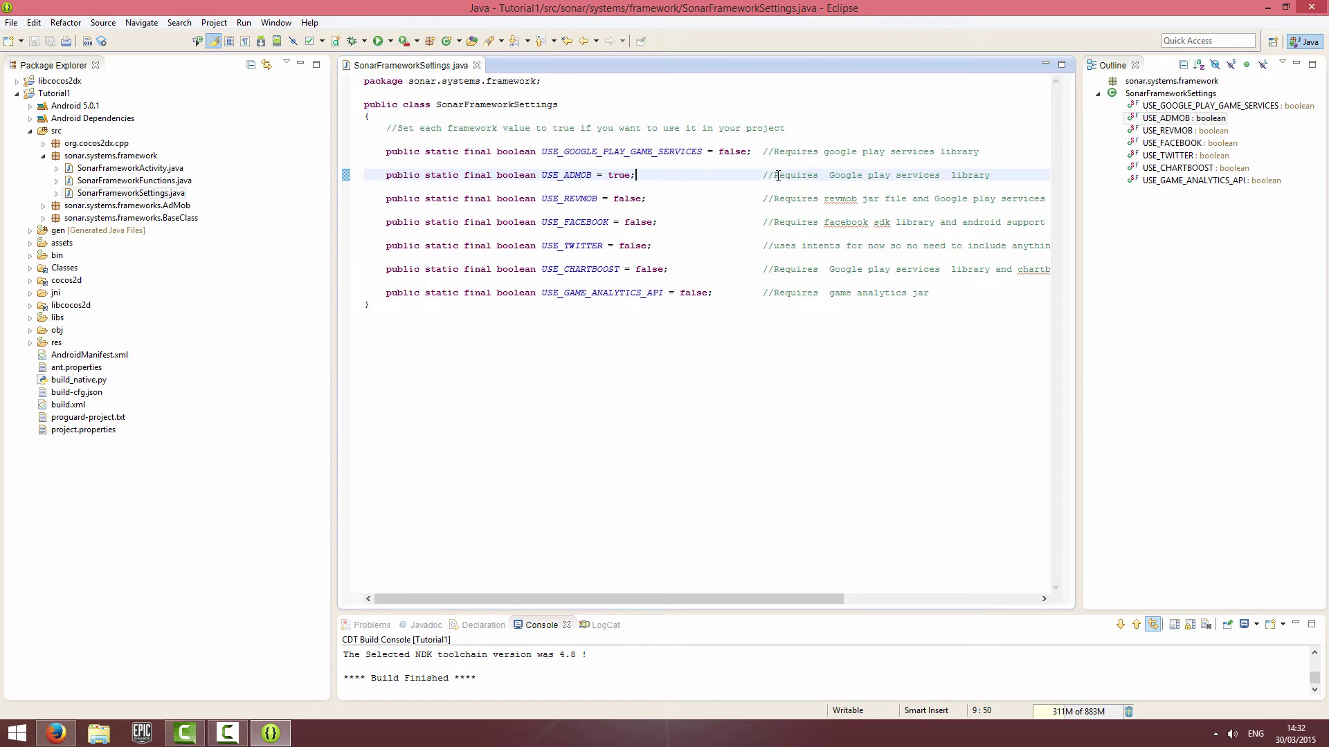
pyautogui.moveTo(763, 176); pyautogui.dragTo(977, 176)
pyautogui.doubleClick(977, 175)
pyautogui.moveTo(830, 178); pyautogui.dragTo(991, 178)
pyautogui.click(1005, 179)
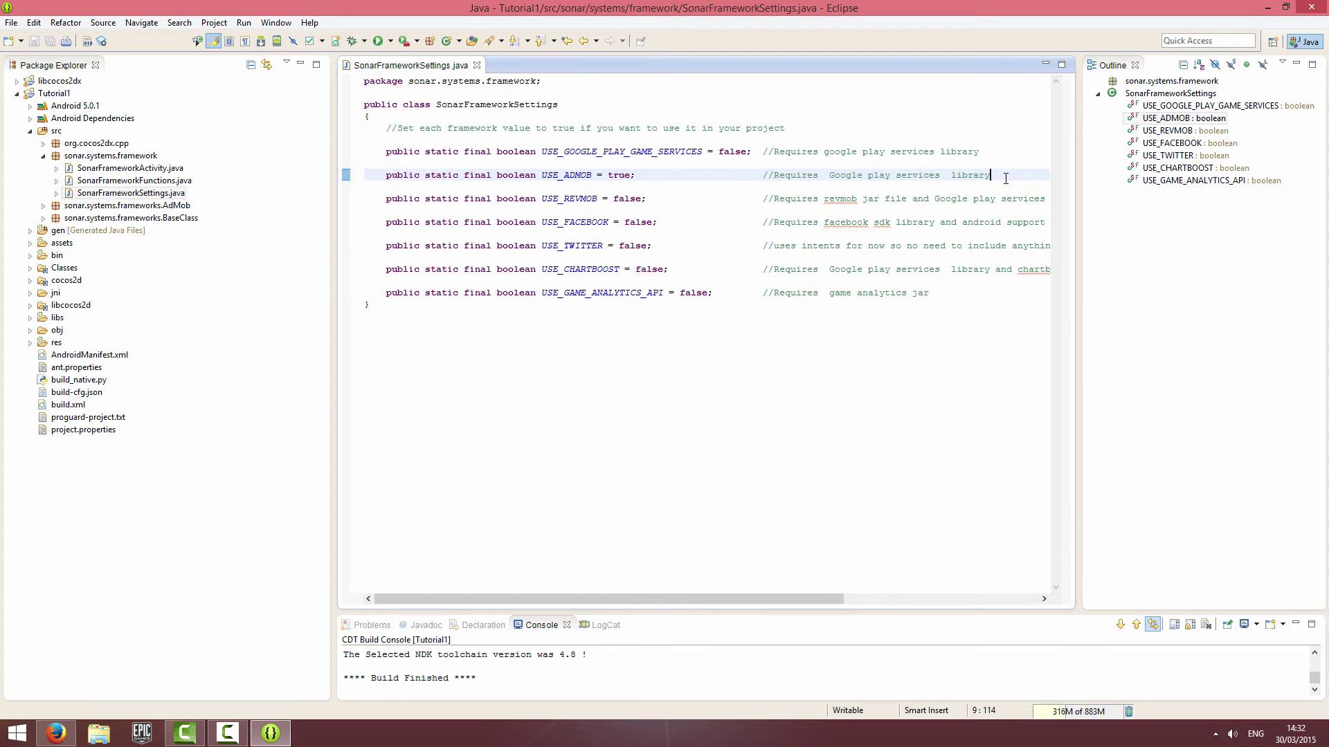